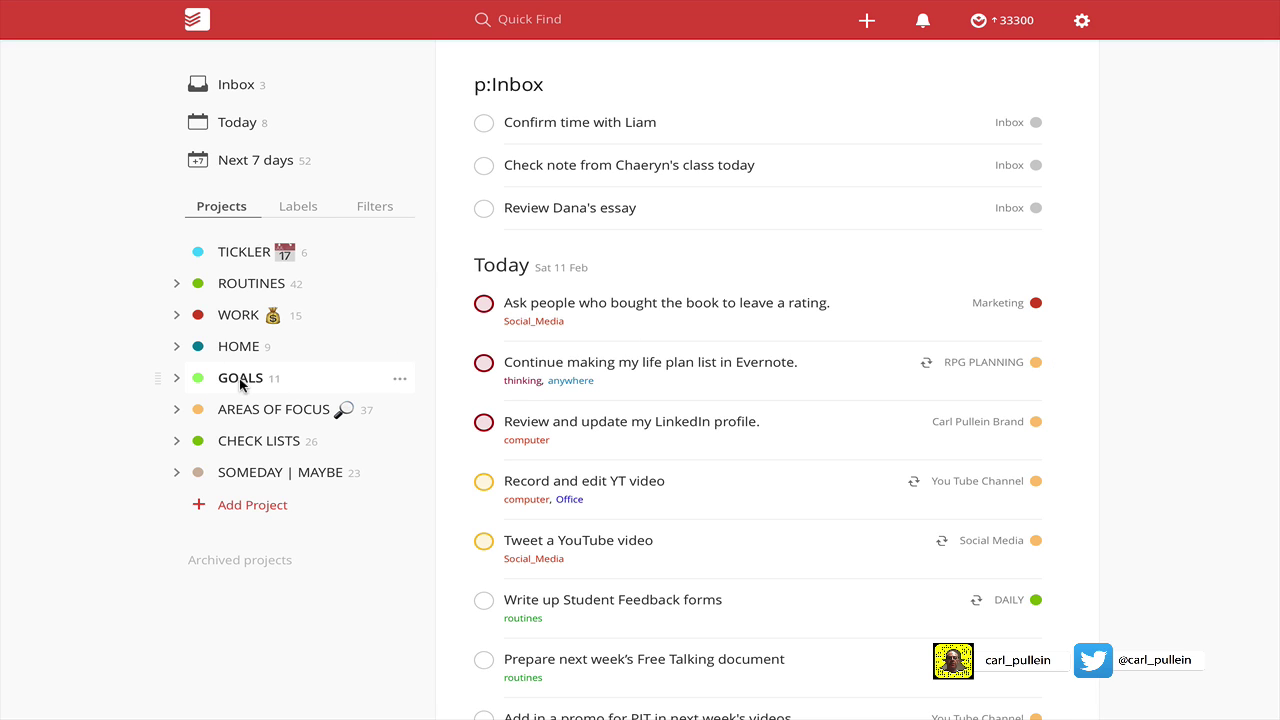
# Step: Expand GOALS in the sidebar to list its Professional, Personal and Financial sub-projects
pyautogui.click(179, 380)
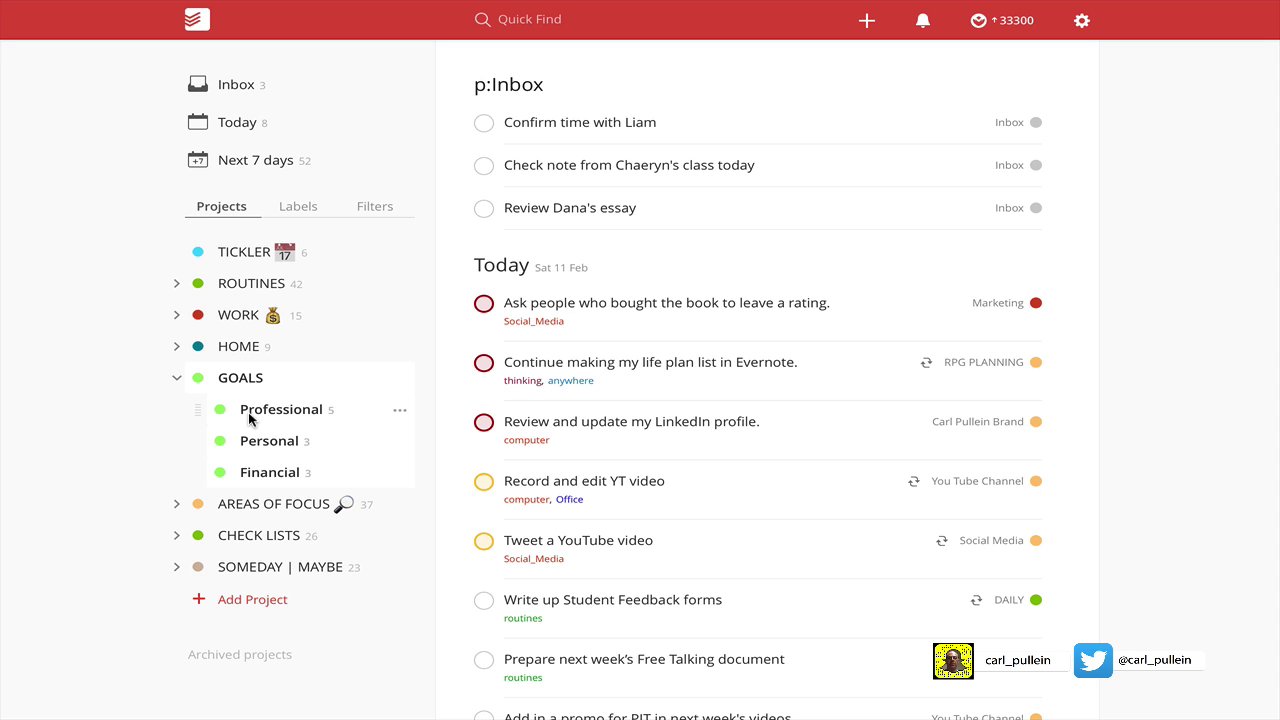
# Step: Open the Professional sub-project to view its goal statement, PURPOSE notes and ACTION tasks
pyautogui.click(280, 410)
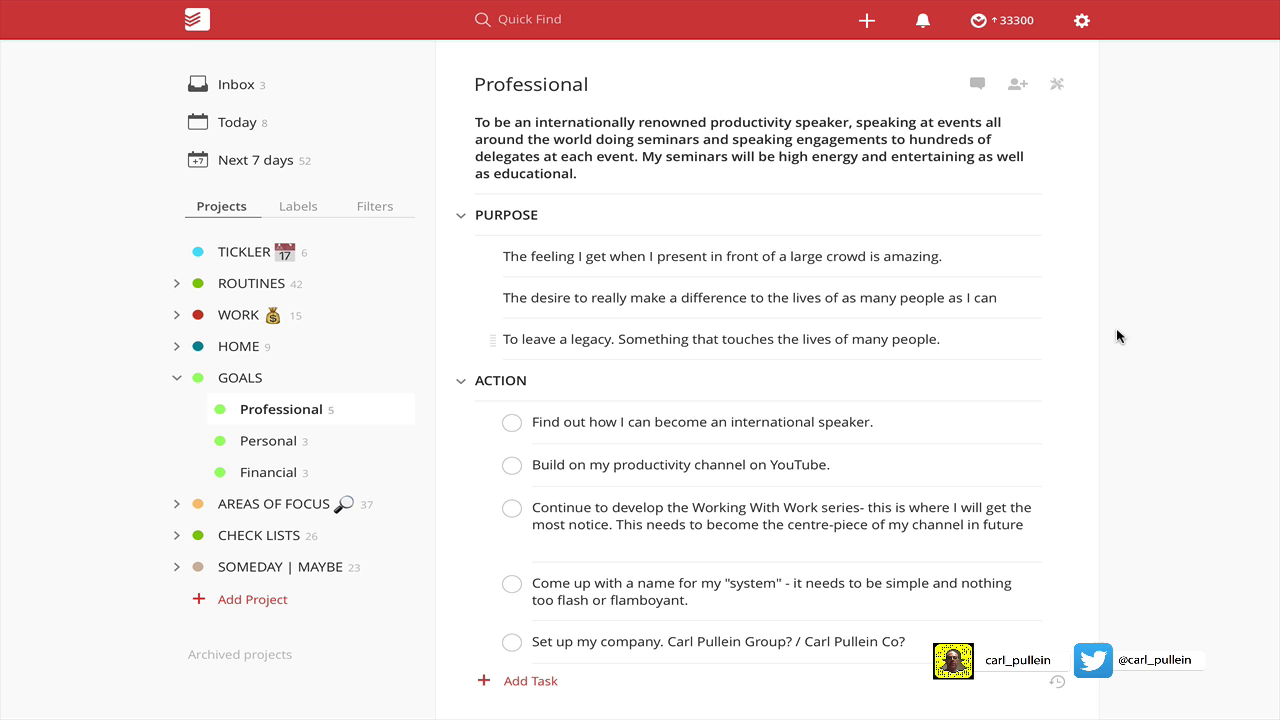
pyautogui.scroll(-1, 773, 475)
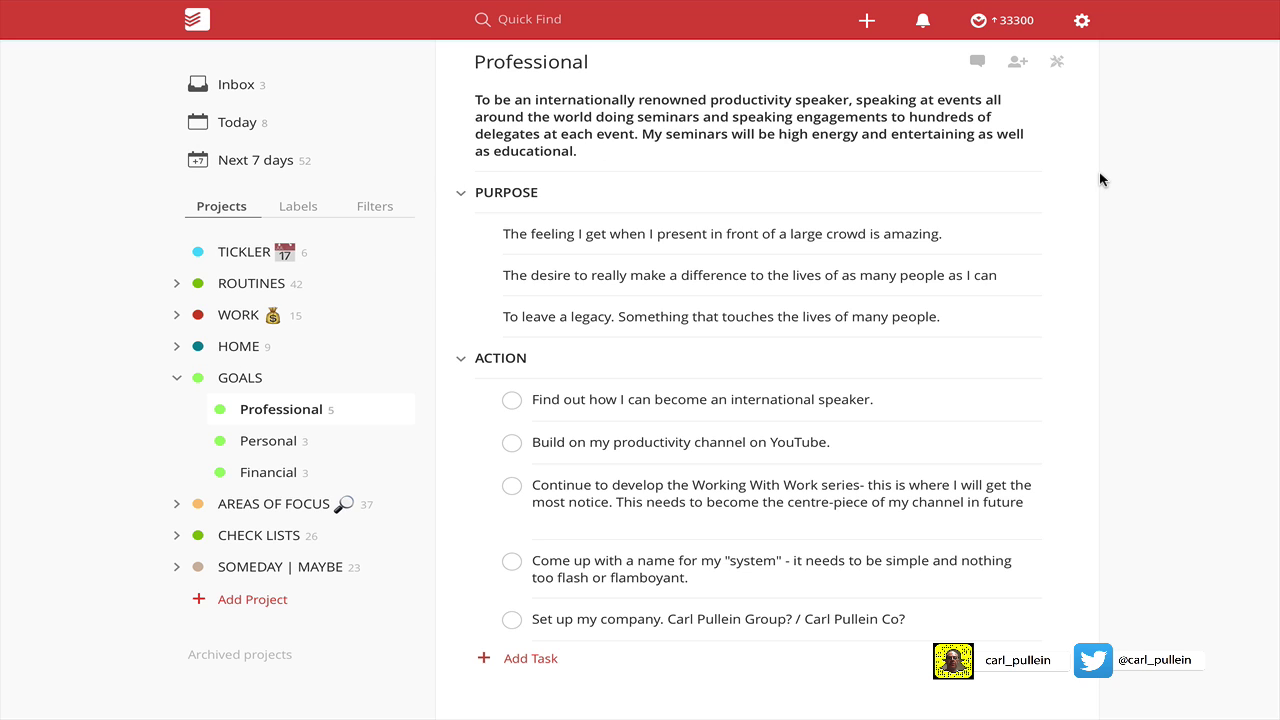
pyautogui.click(484, 114)
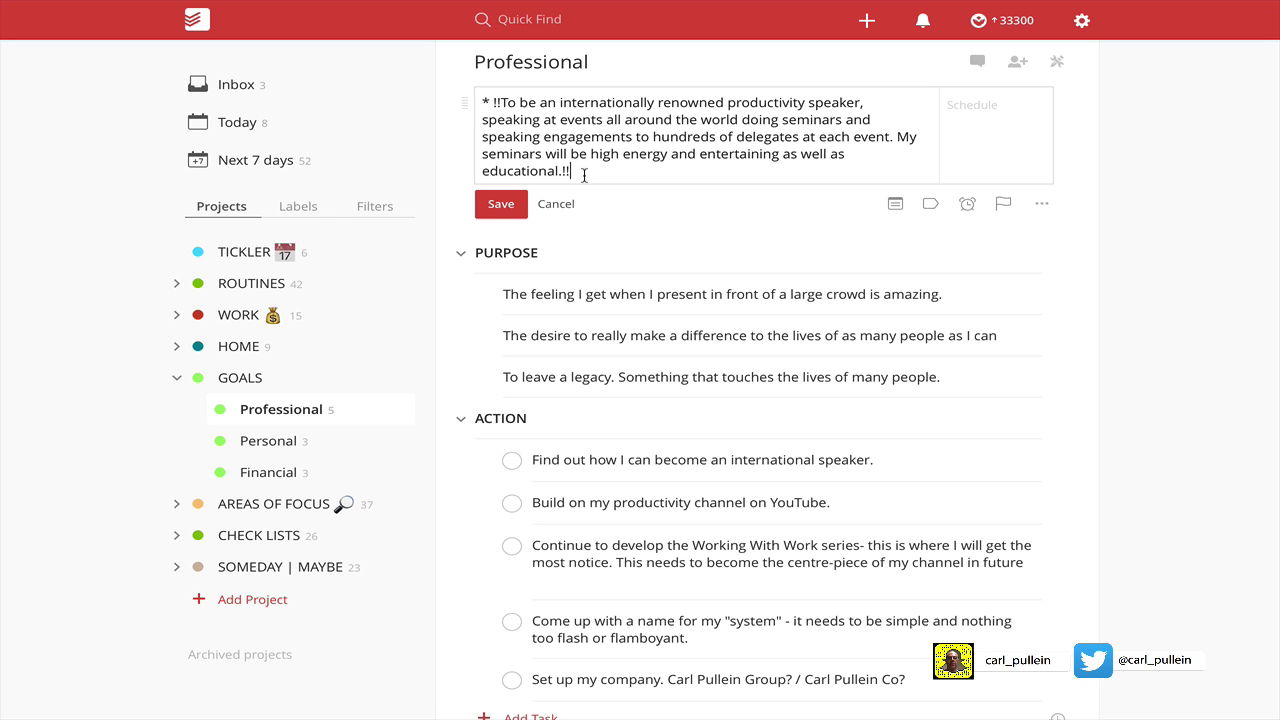
pyautogui.click(485, 212)
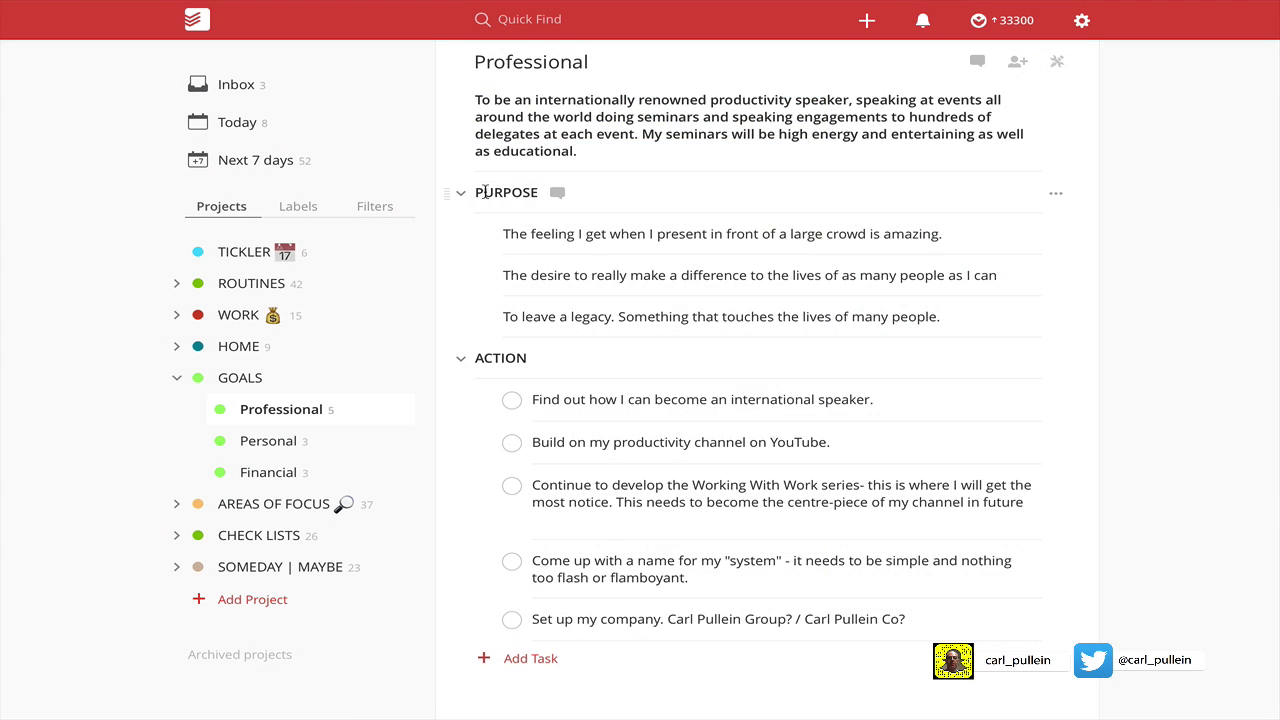
pyautogui.click(484, 192)
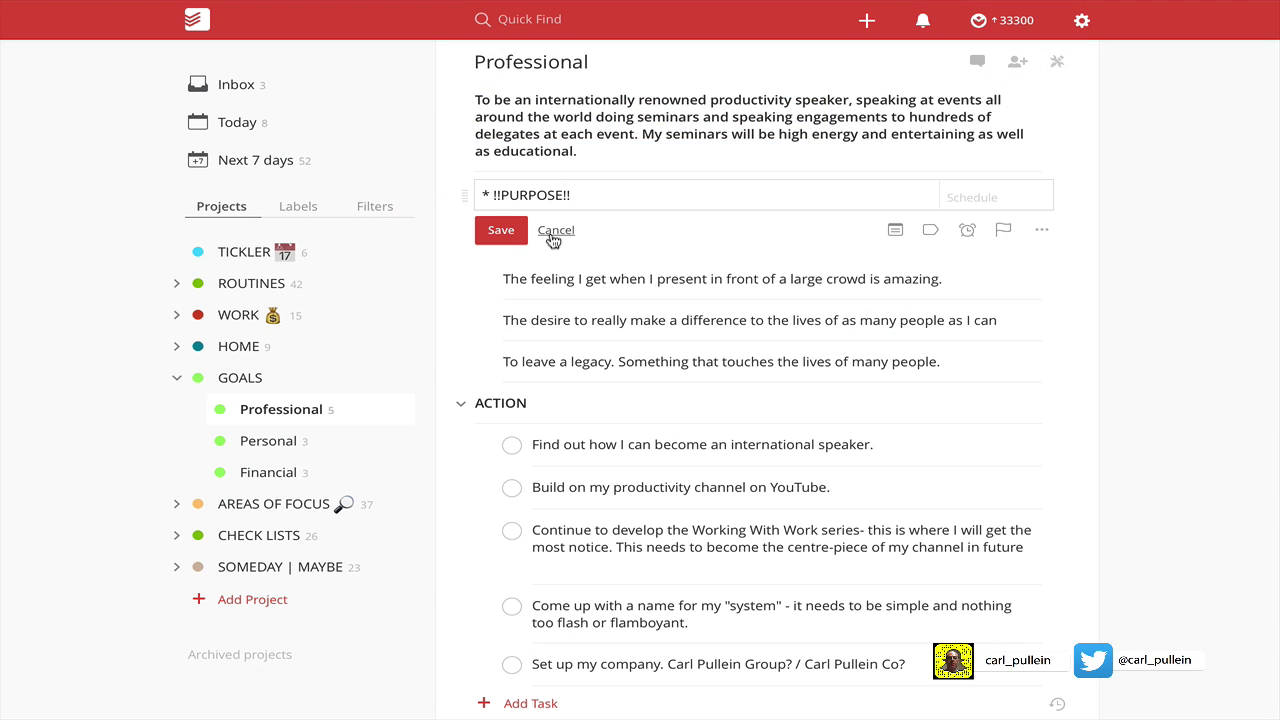
pyautogui.click(501, 231)
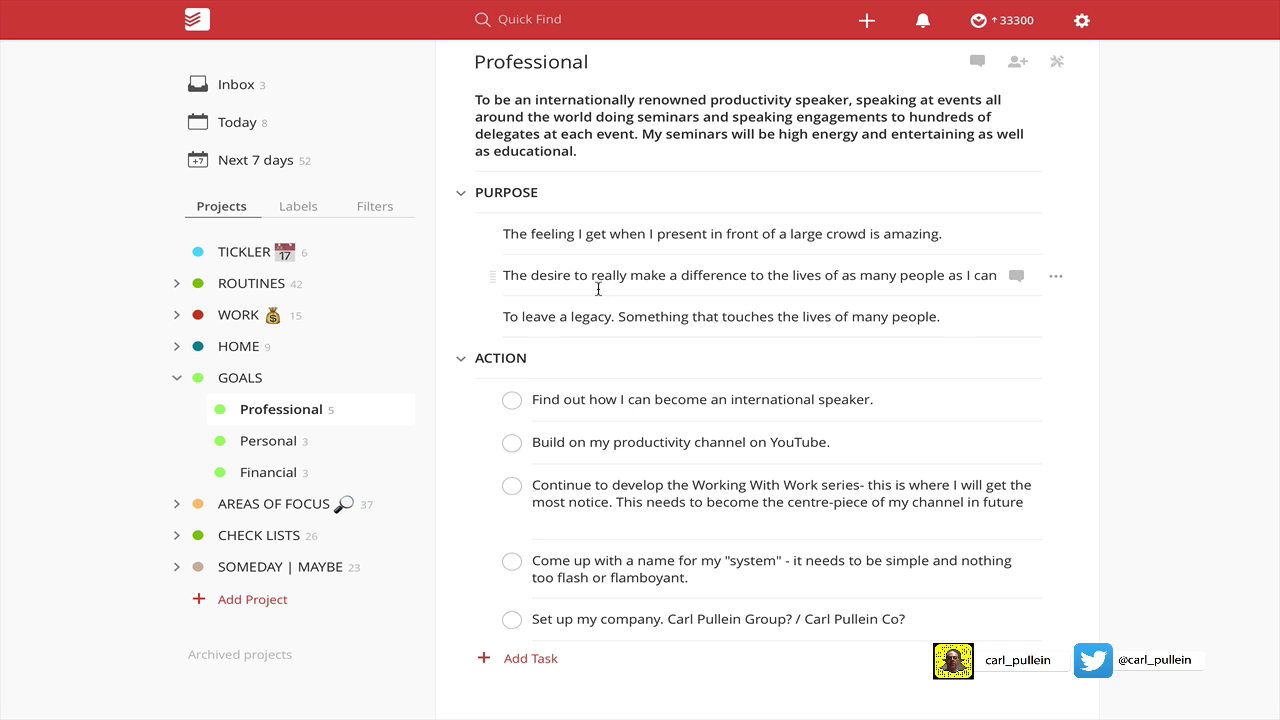
pyautogui.click(543, 235)
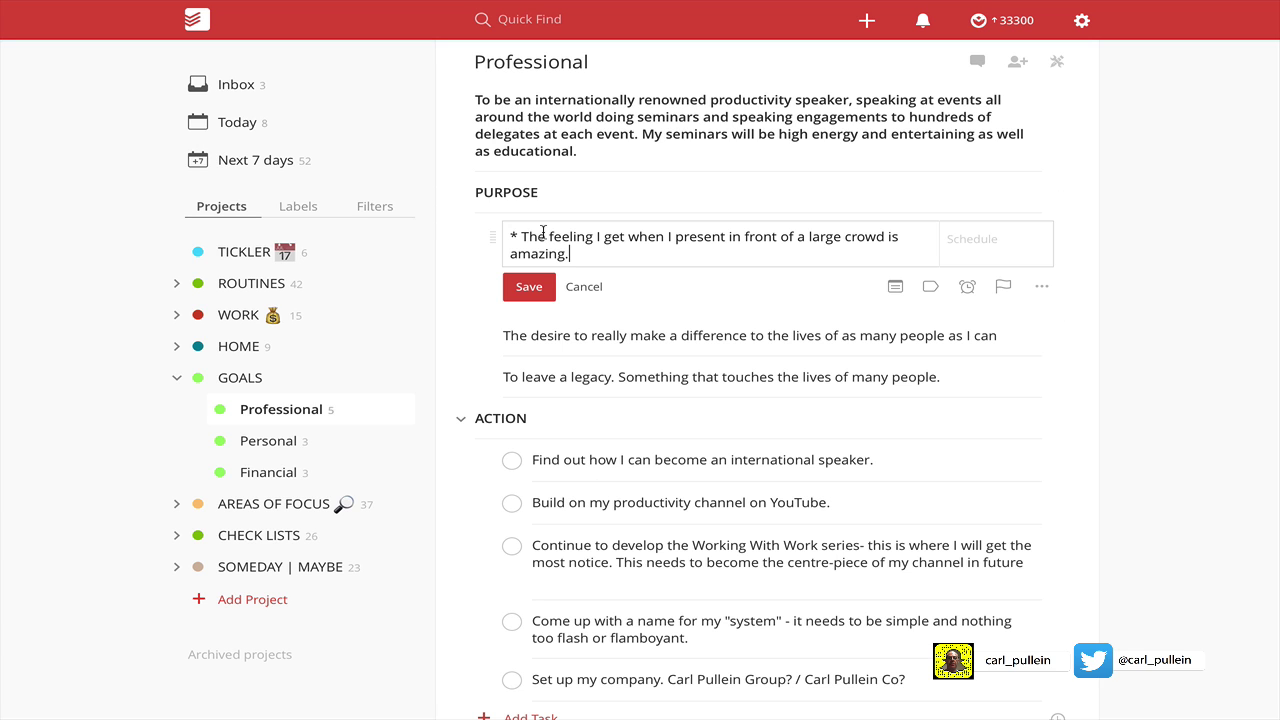
pyautogui.click(529, 286)
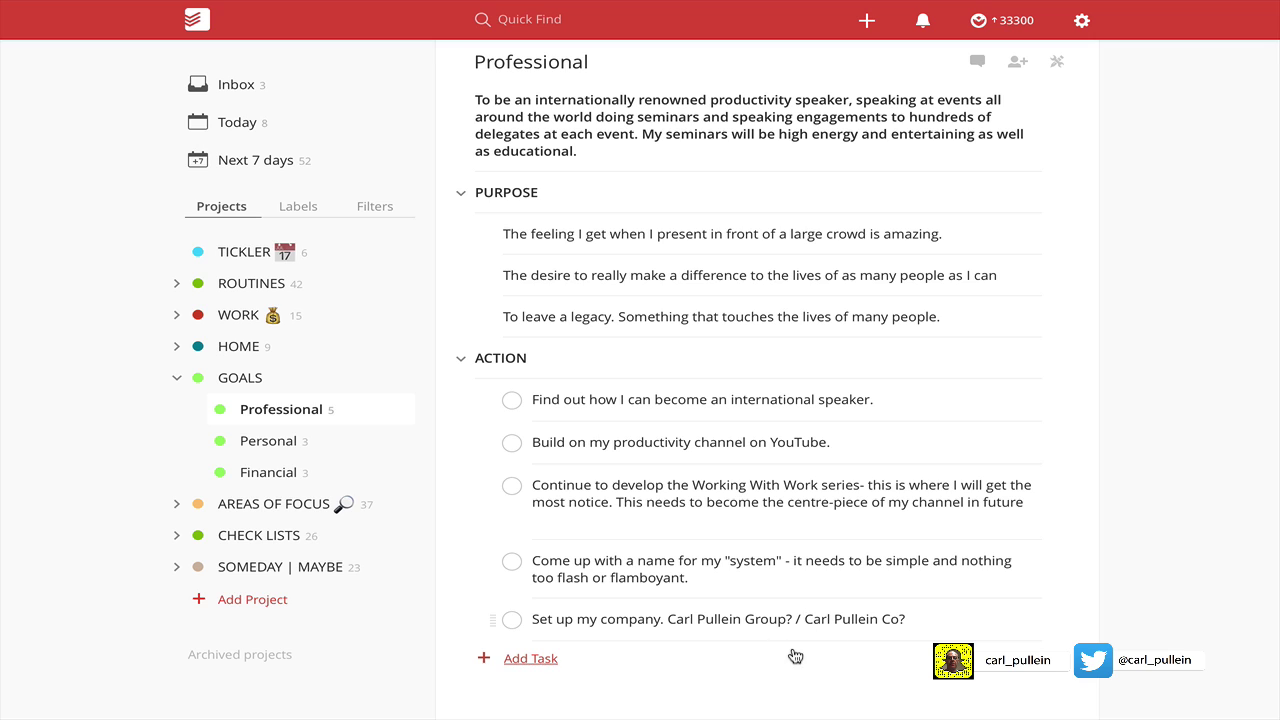
pyautogui.click(512, 621)
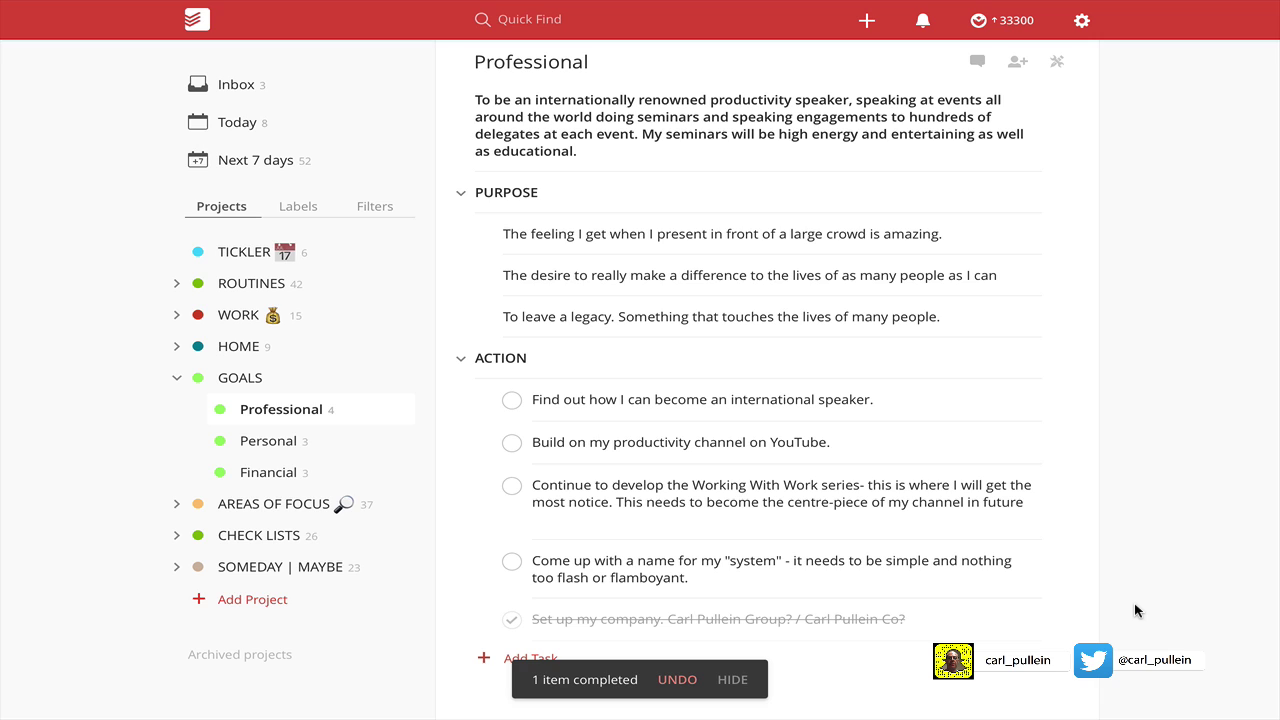
pyautogui.click(511, 620)
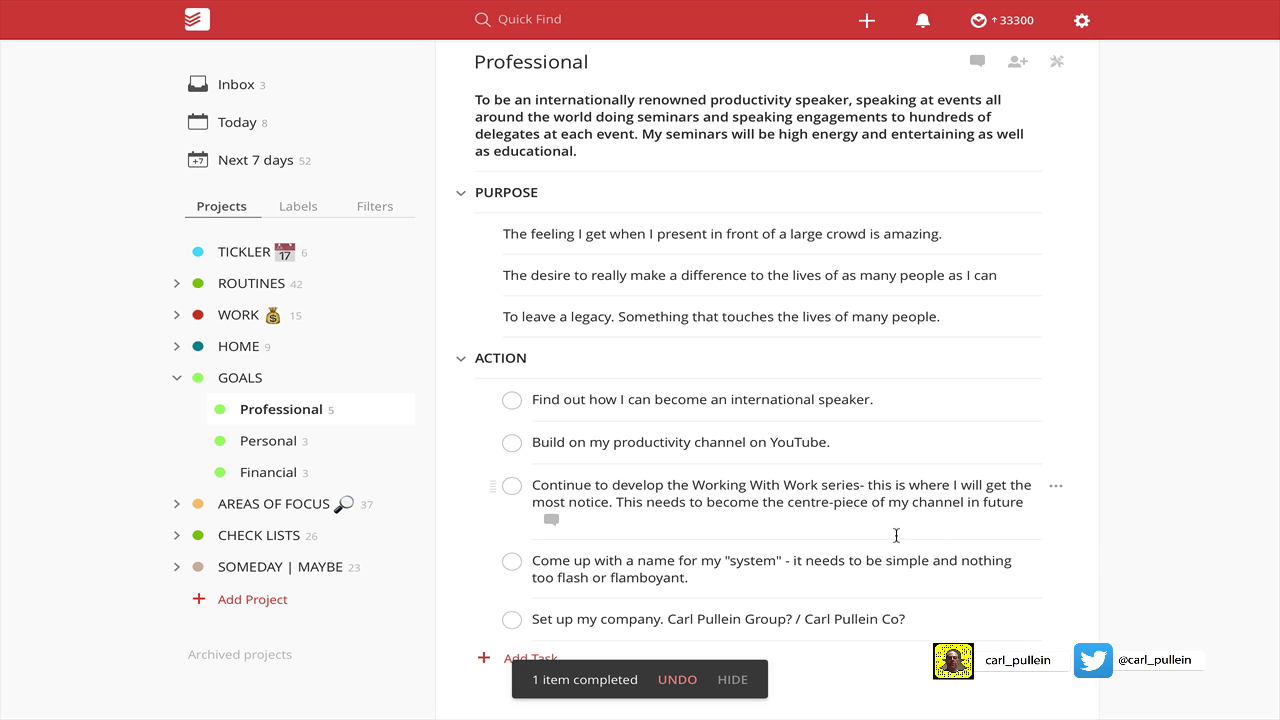
# Step: Create a new project named 'Sample Goal'
pyautogui.click(172, 381)
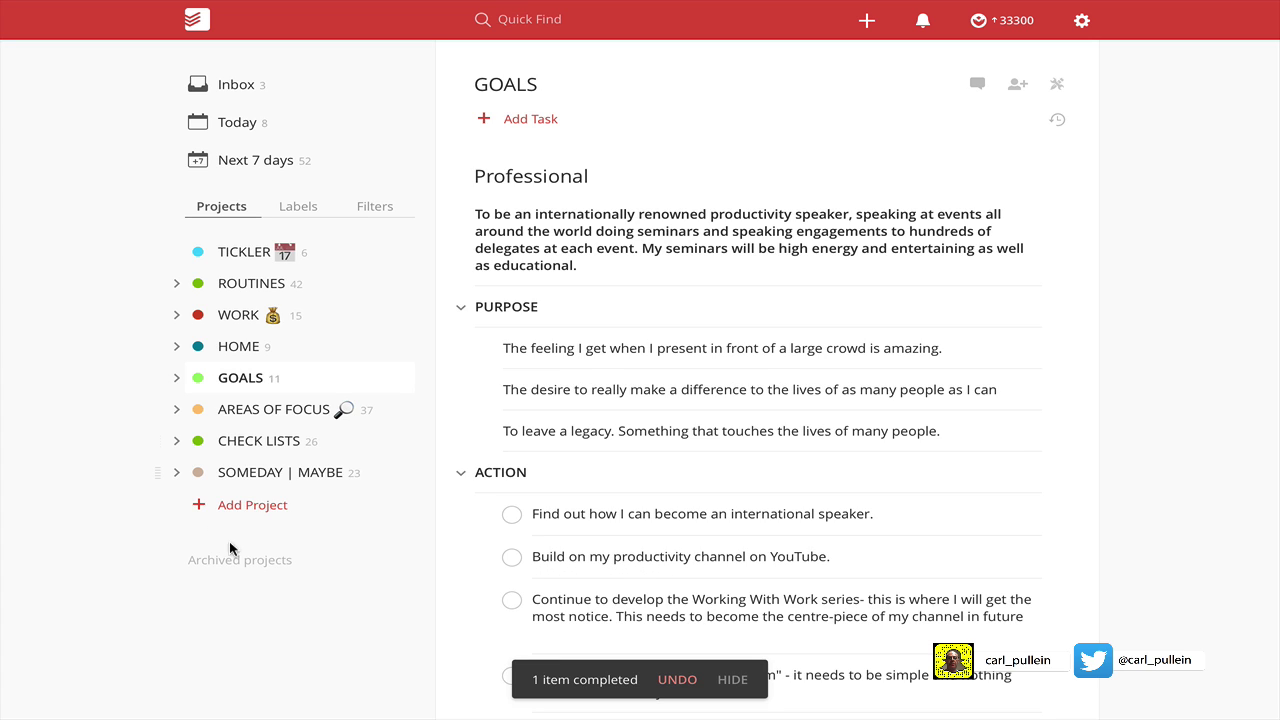
pyautogui.click(243, 503)
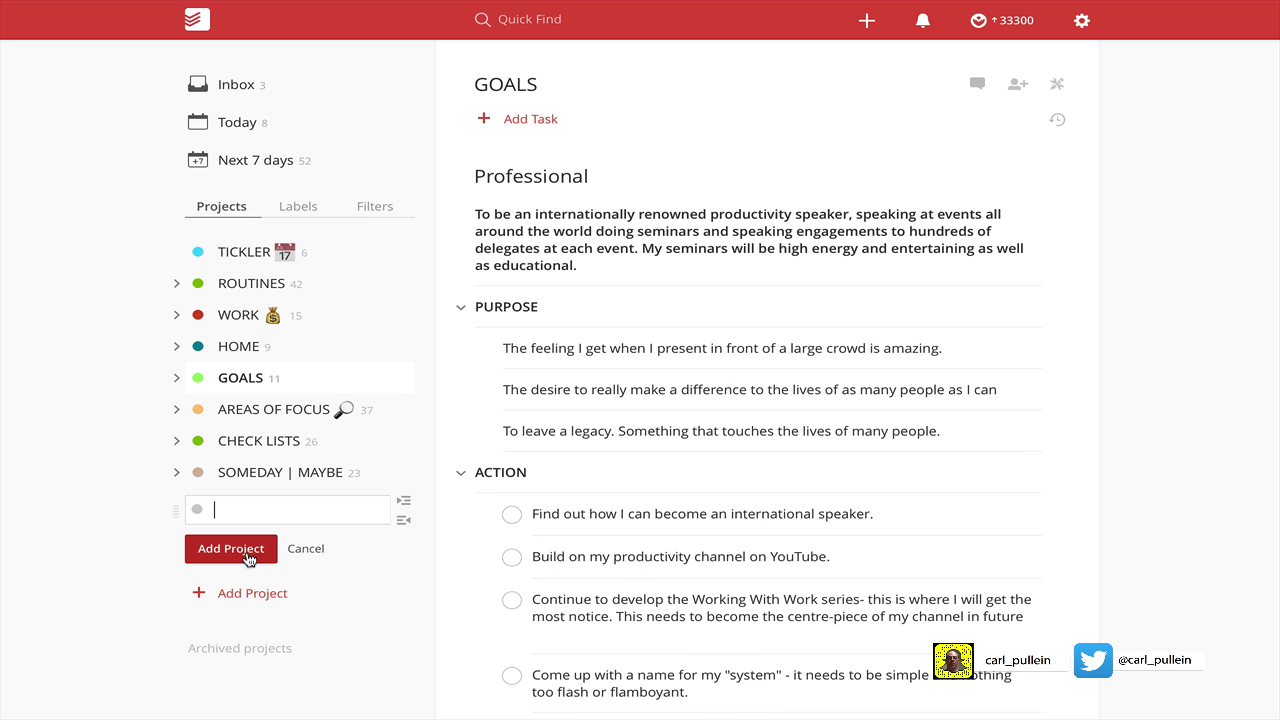
pyautogui.write('Sample ')
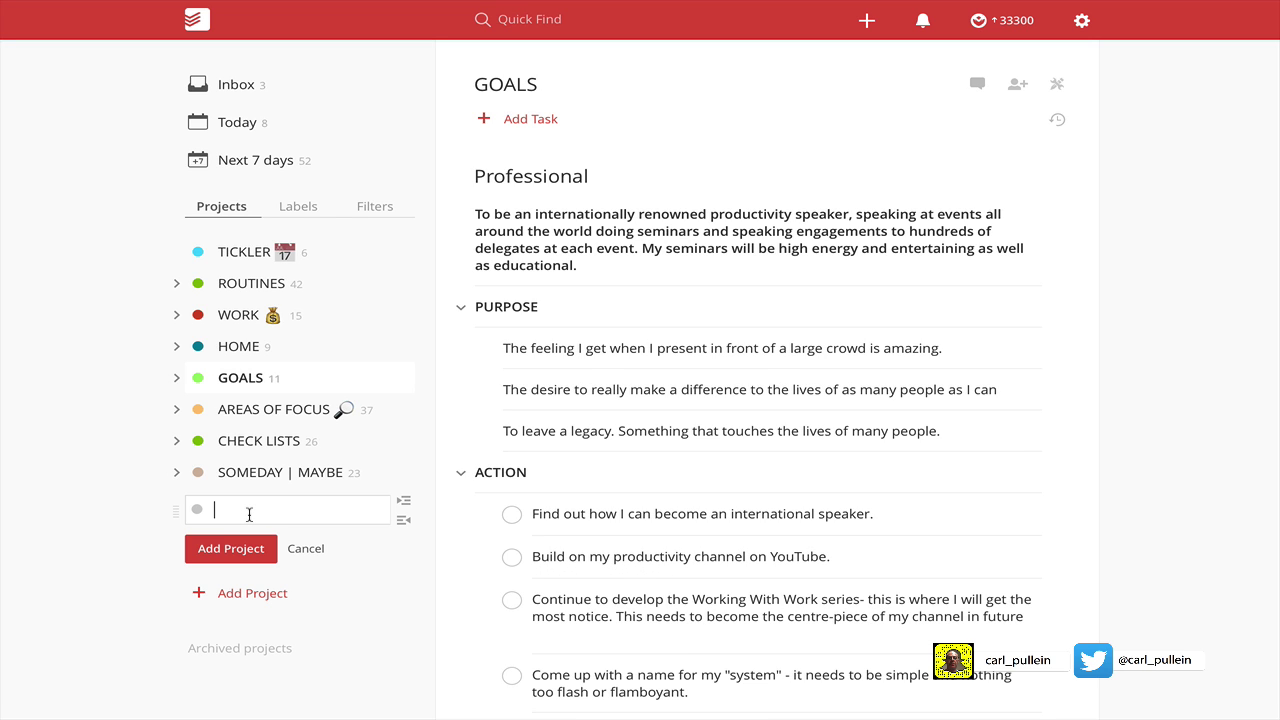
pyautogui.write('Goal')
pyautogui.click(222, 553)
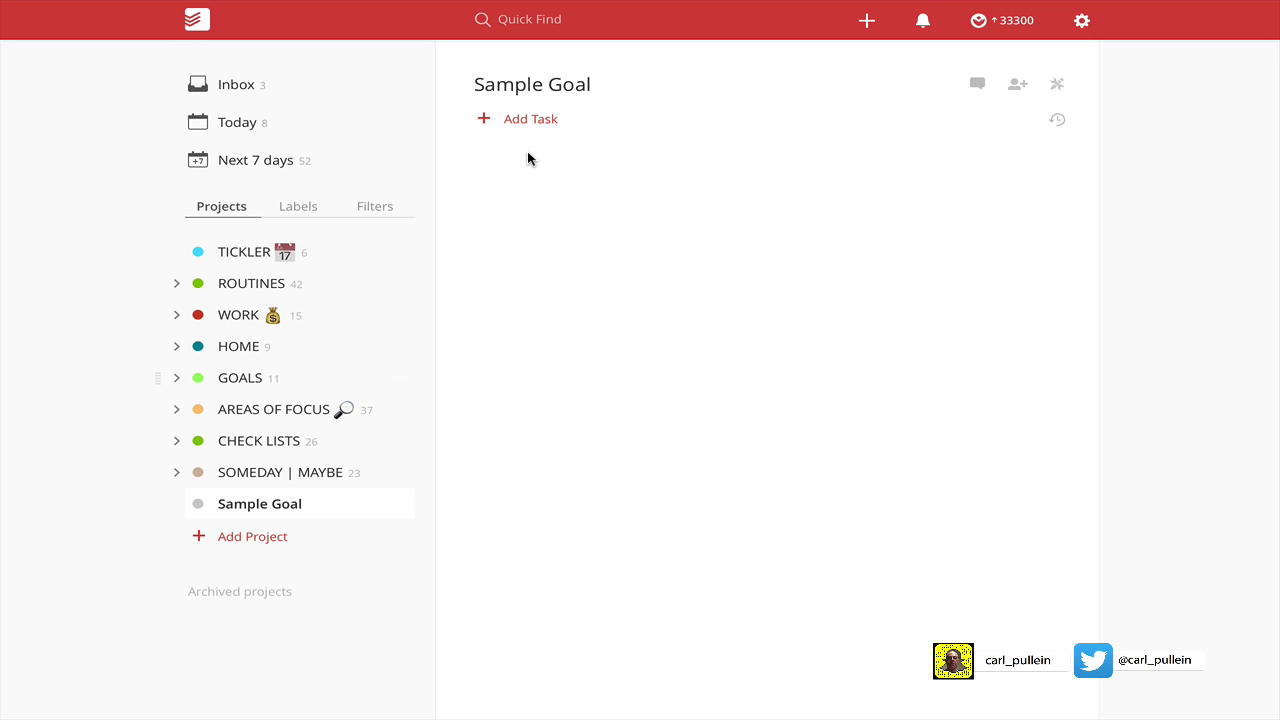
# Step: Add 'To get myself physically perfect and gorgeous in every way' as a bold, uncheckable header
pyautogui.click(531, 119)
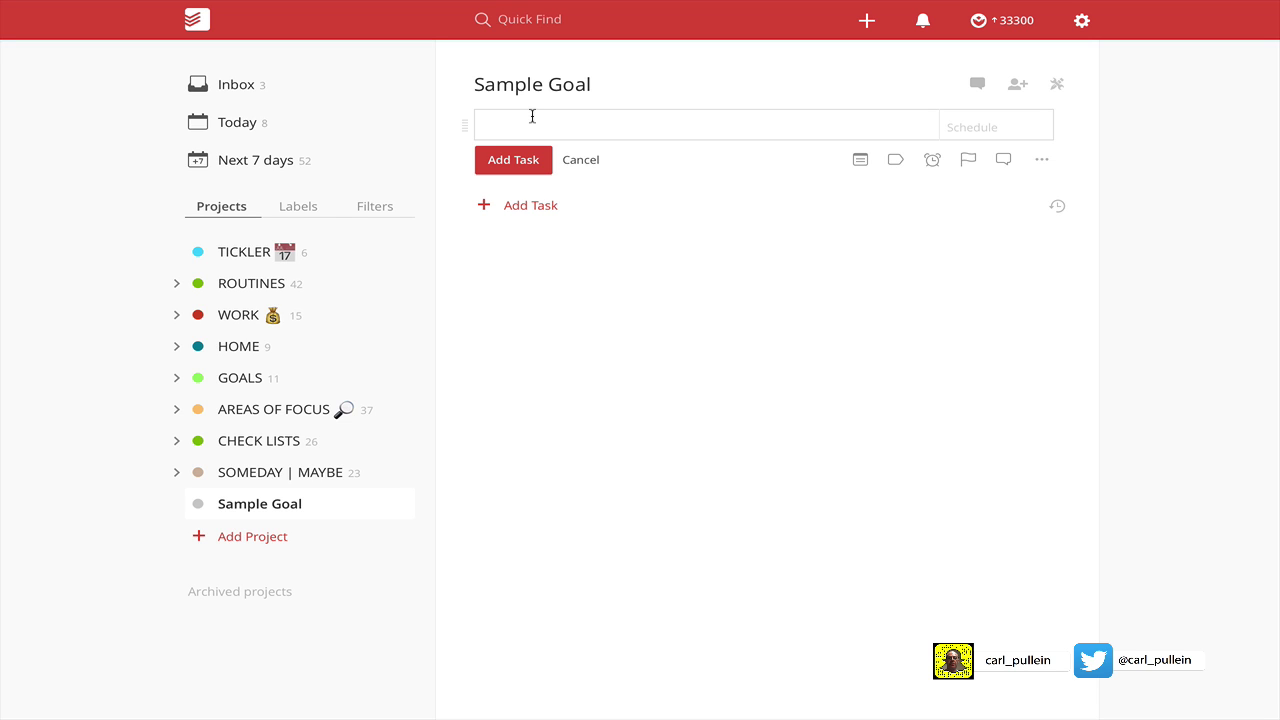
pyautogui.write('To get myself physically perfect ')
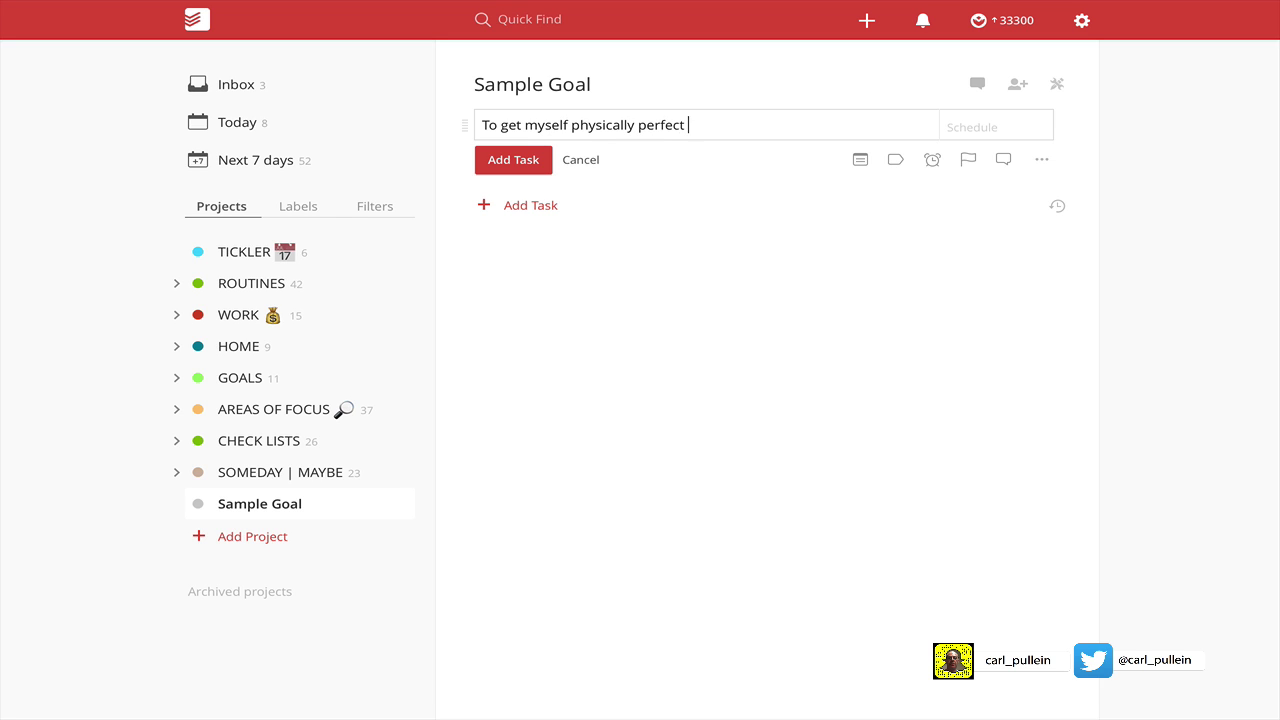
pyautogui.write('and gorgeous in edr')
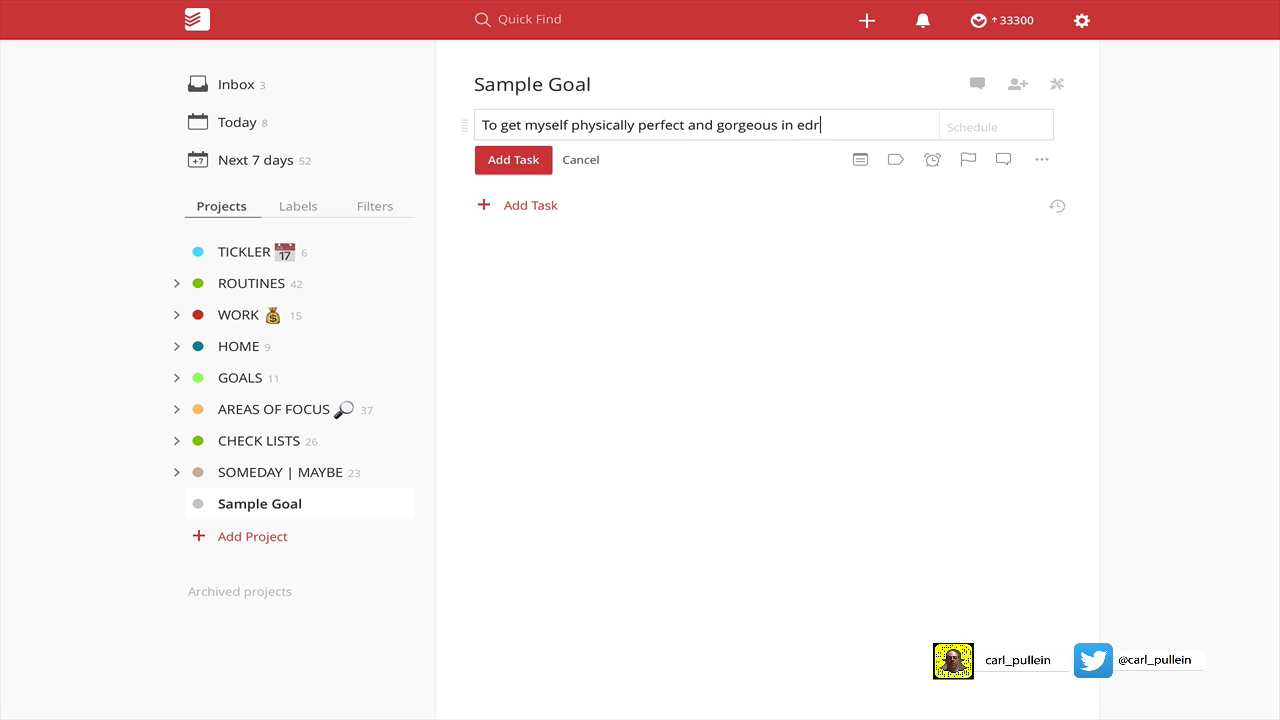
pyautogui.write('y way')
pyautogui.press('BackSpace')
pyautogui.press('BackSpace')
pyautogui.press('BackSpace')
pyautogui.press('BackSpace')
pyautogui.press('BackSpace')
pyautogui.press('BackSpace')
pyautogui.press('BackSpace')
pyautogui.press('BackSpace')
pyautogui.write('every way')
pyautogui.click(481, 125)
pyautogui.write('* !!')
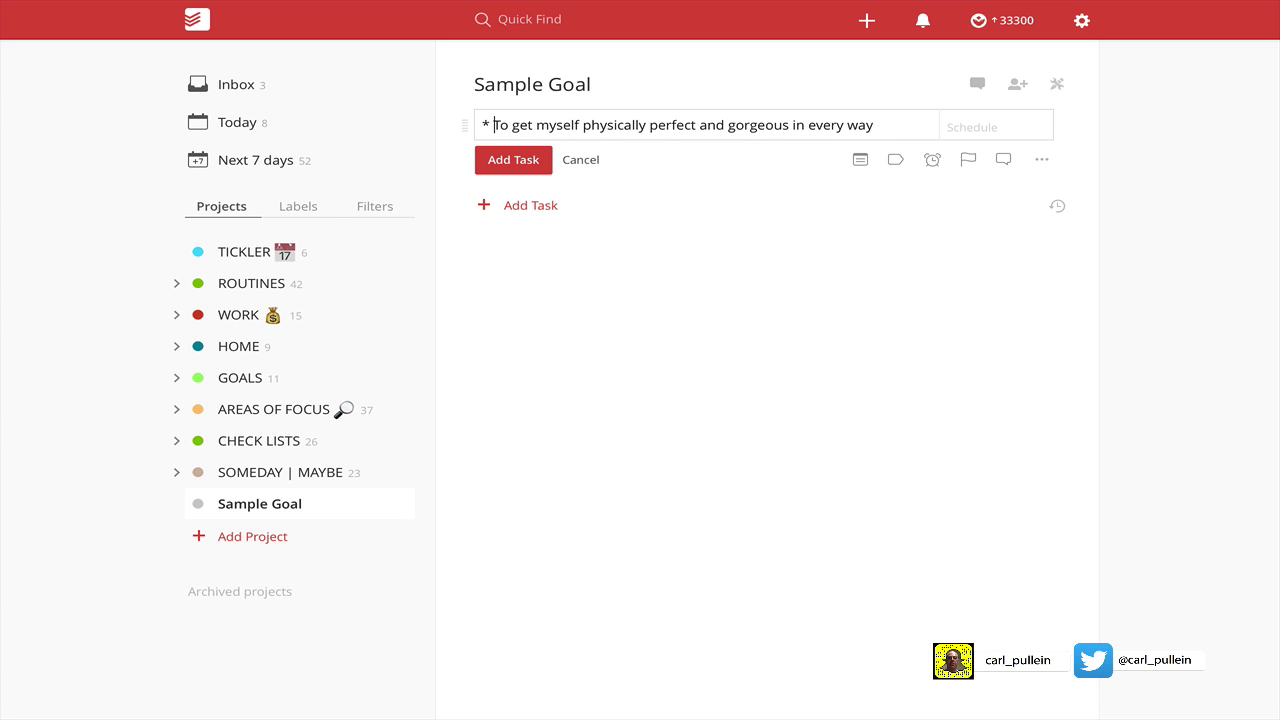
pyautogui.click(879, 129)
pyautogui.write('!!')
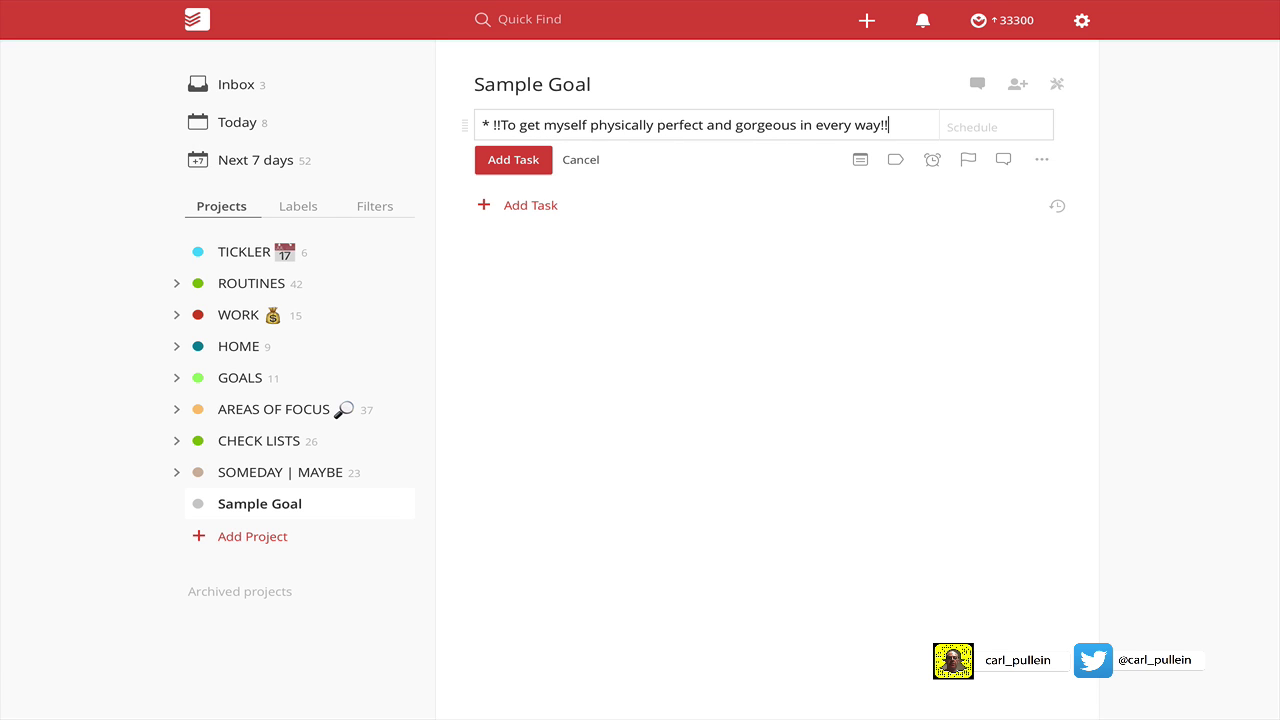
pyautogui.click(513, 162)
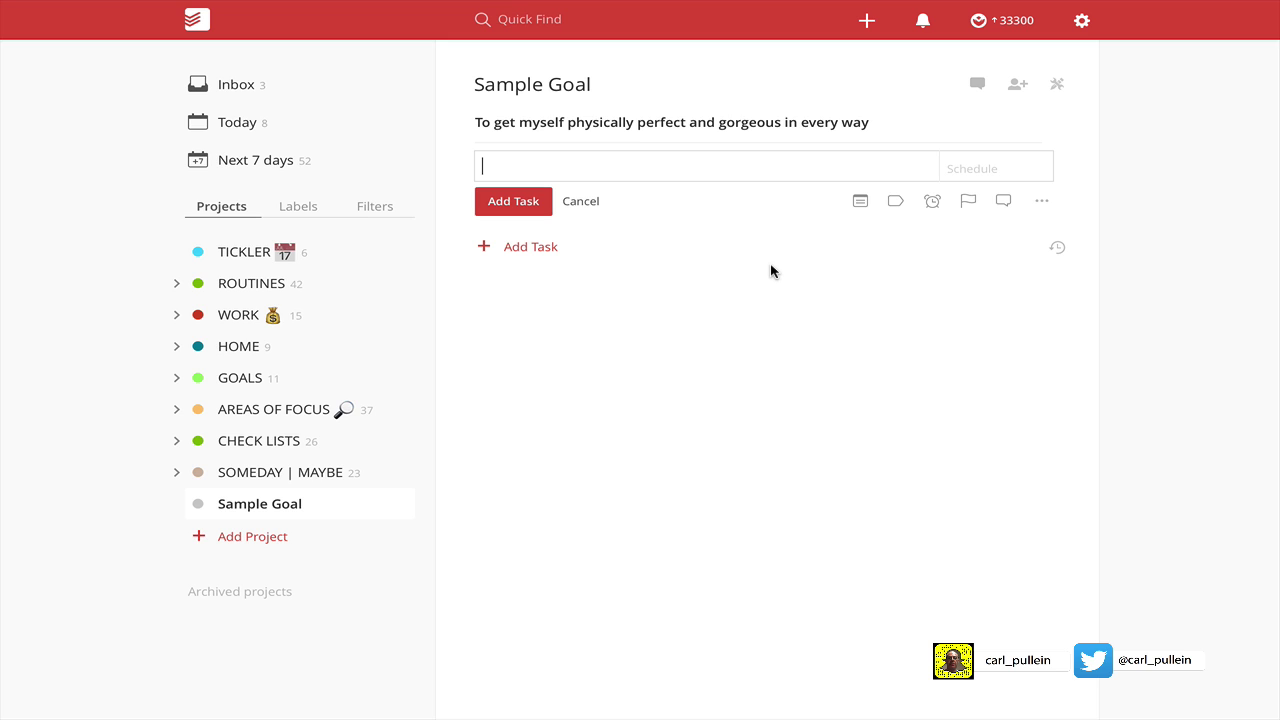
# Step: Add PURPOSE as a bold section header
pyautogui.write('PURPOSE')
pyautogui.press('Left')
pyautogui.press('Left')
pyautogui.press('Left')
pyautogui.press('Left')
pyautogui.write('* !!')
pyautogui.click(593, 163)
pyautogui.click(522, 201)
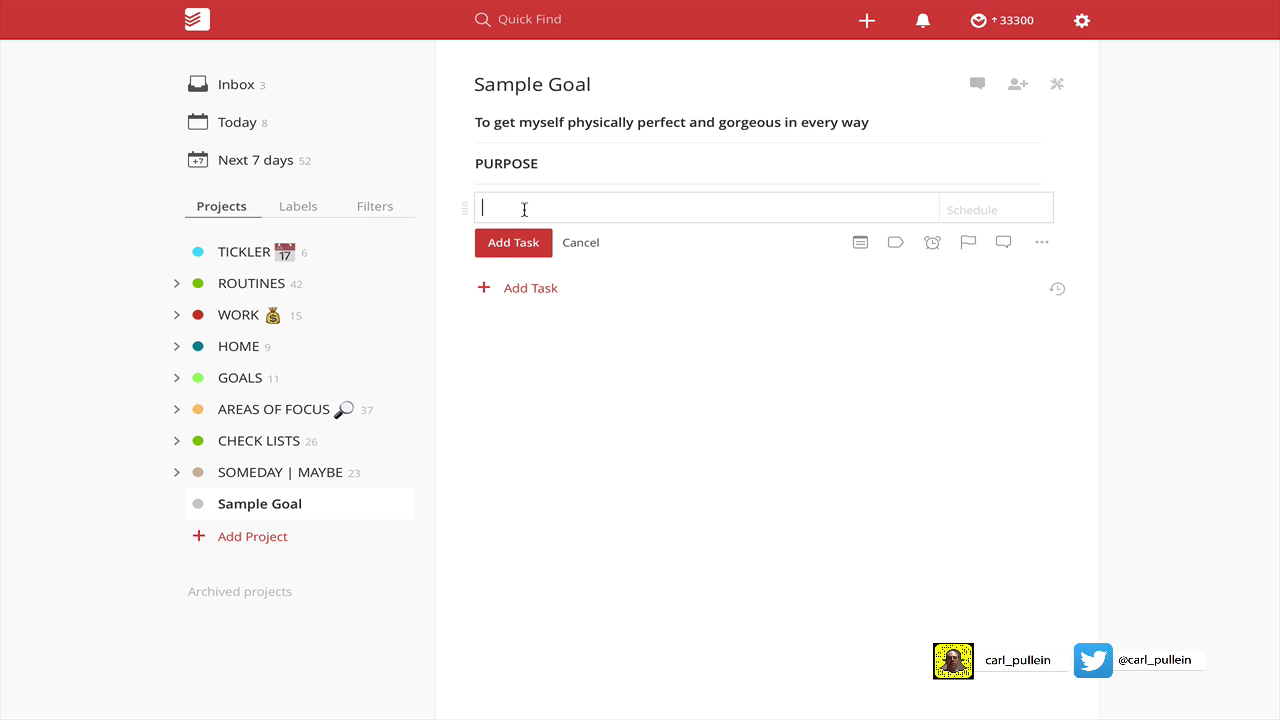
# Step: Add an indented uncheckable entry 'Because I want to be sexy' under PURPOSE
pyautogui.press('Tab')
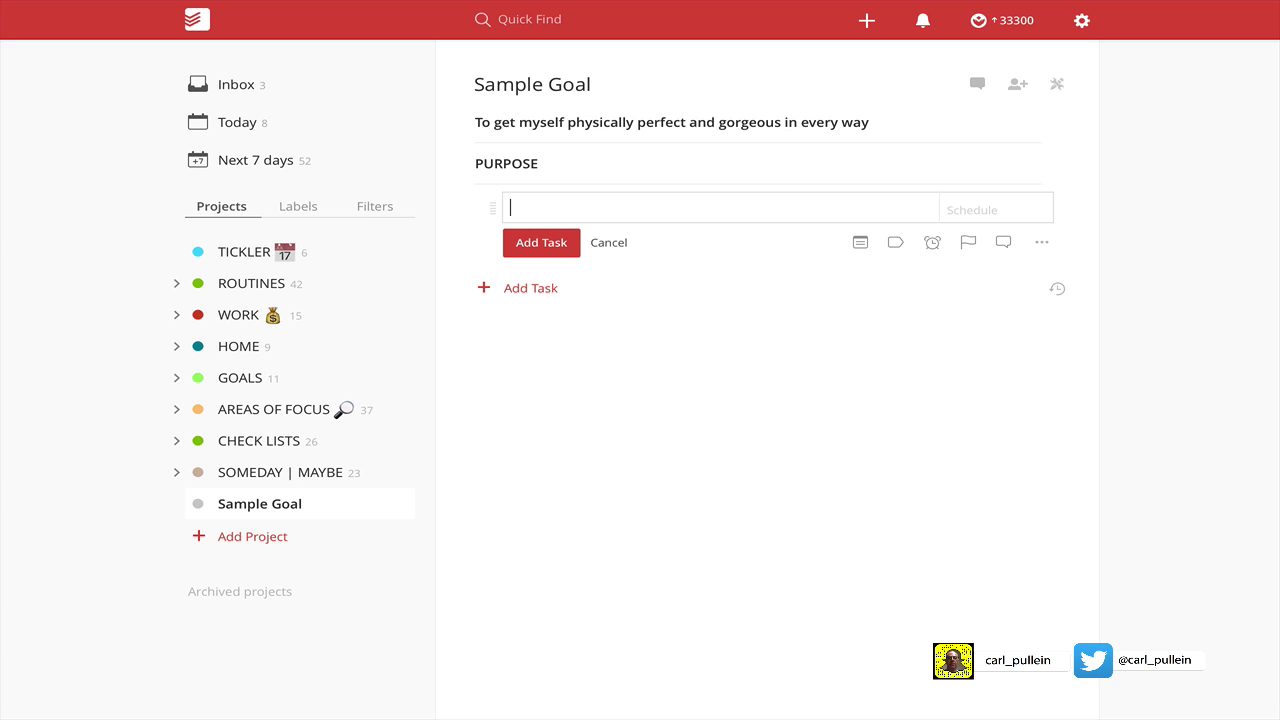
pyautogui.write('* BECAUSE I WANT TO')
pyautogui.press('BackSpace')
pyautogui.press('BackSpace')
pyautogui.press('BackSpace')
pyautogui.press('BackSpace')
pyautogui.press('BackSpace')
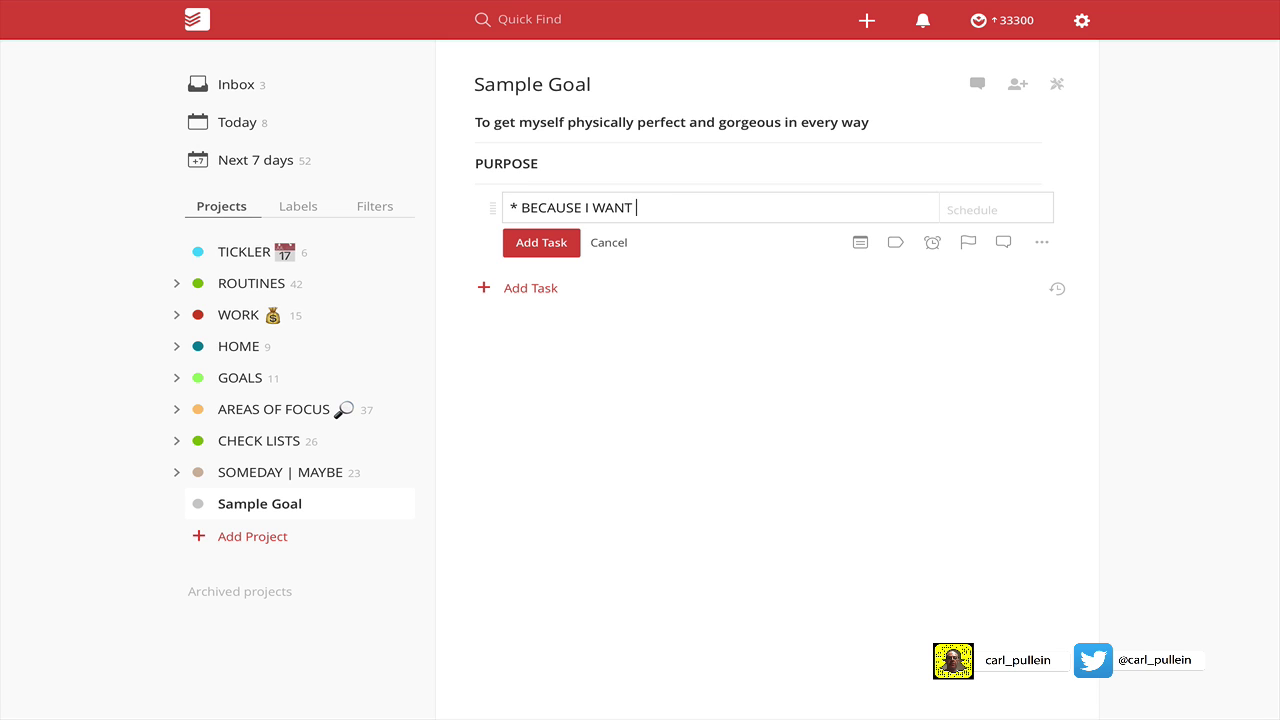
pyautogui.press('BackSpace')
pyautogui.press('BackSpace')
pyautogui.press('BackSpace')
pyautogui.press('BackSpace')
pyautogui.press('BackSpace')
pyautogui.press('BackSpace')
pyautogui.press('BackSpace')
pyautogui.press('BackSpace')
pyautogui.press('BackSpace')
pyautogui.press('BackSpace')
pyautogui.press('BackSpace')
pyautogui.write('ecause I wasn')
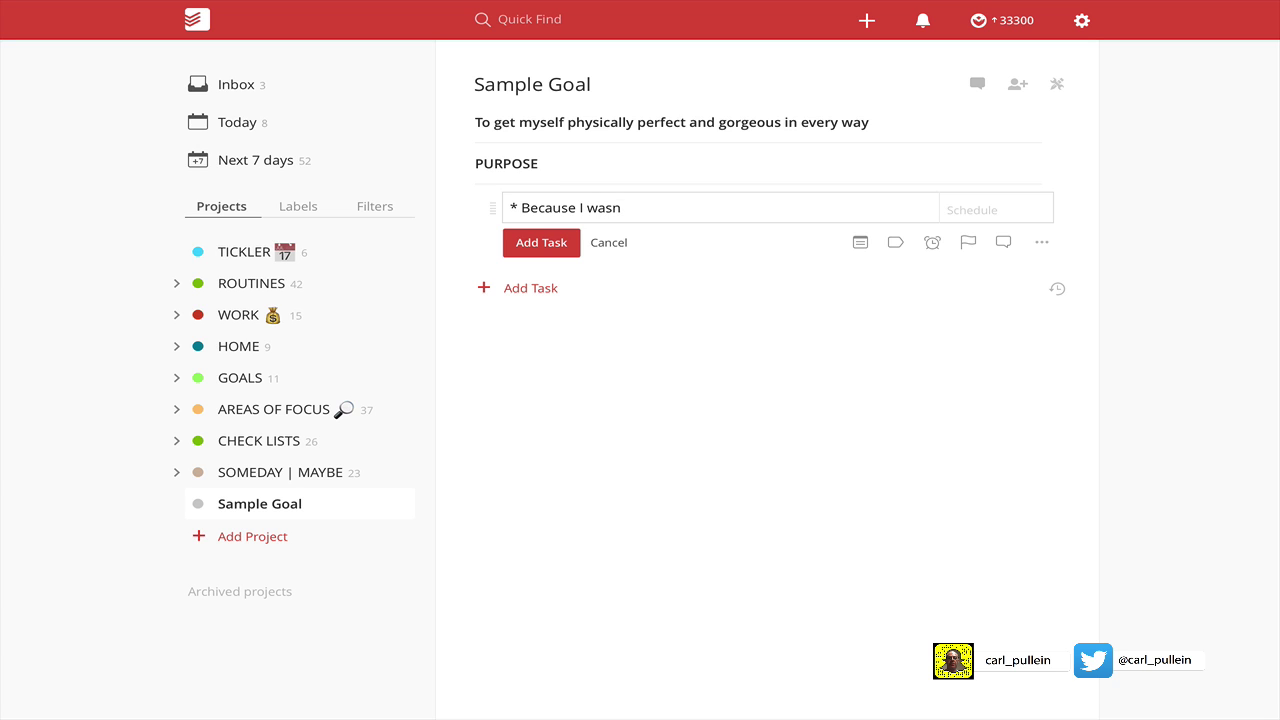
pyautogui.press('BackSpace')
pyautogui.press('BackSpace')
pyautogui.write('nt to be sexy')
pyautogui.press('Return')
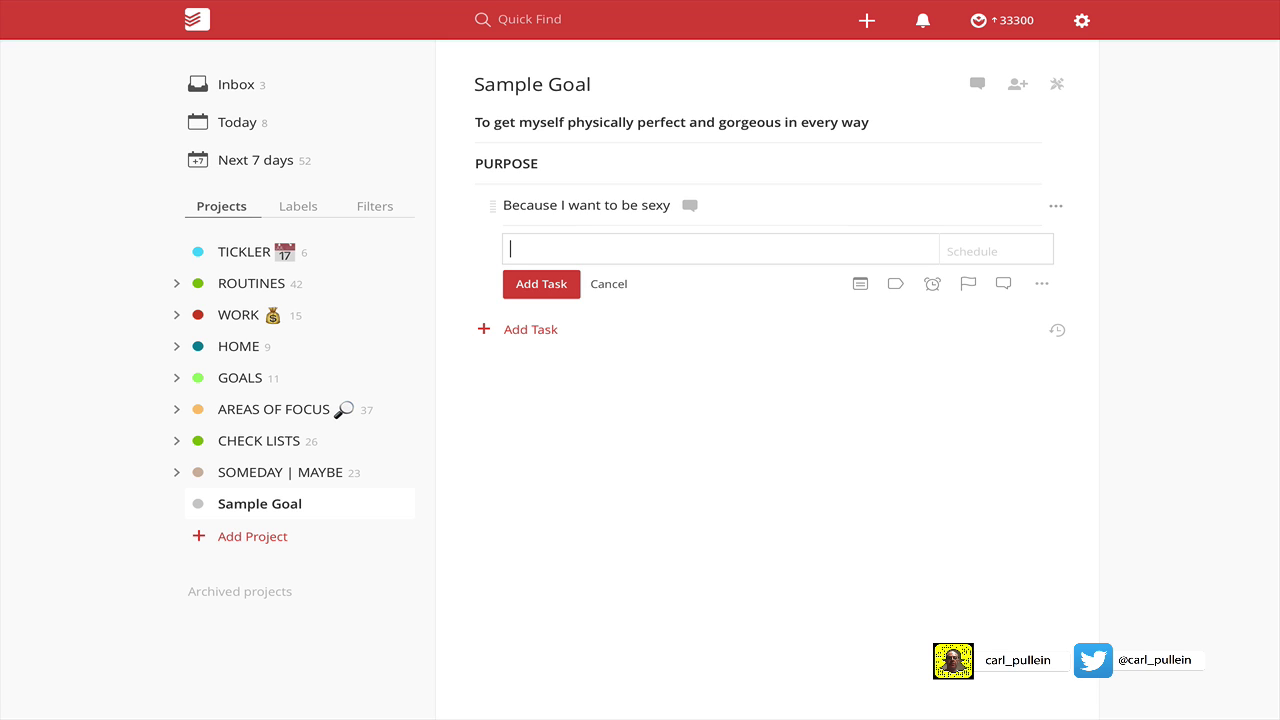
# Step: Add the uncheckable entry 'Because I want people to admire me' under PURPOSE
pyautogui.write('* Becas')
pyautogui.press('BackSpace')
pyautogui.write("use I wasn't")
pyautogui.press('BackSpace')
pyautogui.press('BackSpace')
pyautogui.press('BackSpace')
pyautogui.press('BackSpace')
pyautogui.write('nt people to ')
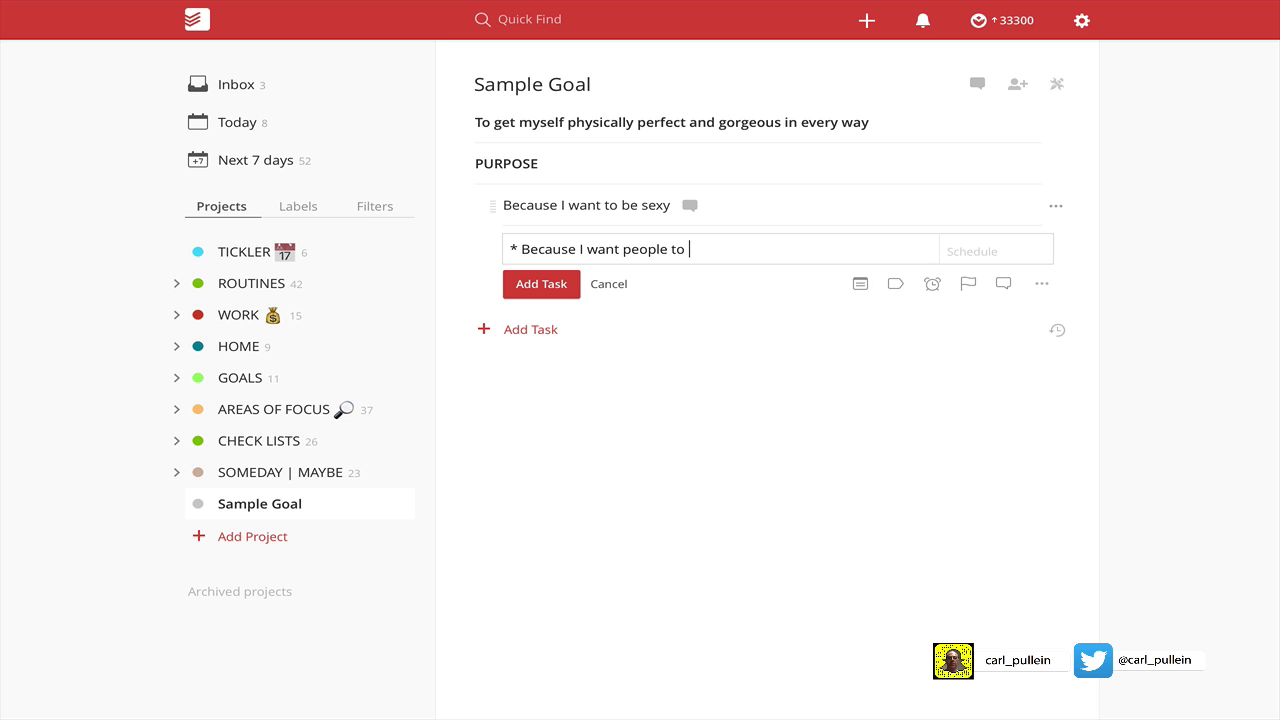
pyautogui.write('admire me')
pyautogui.click(540, 284)
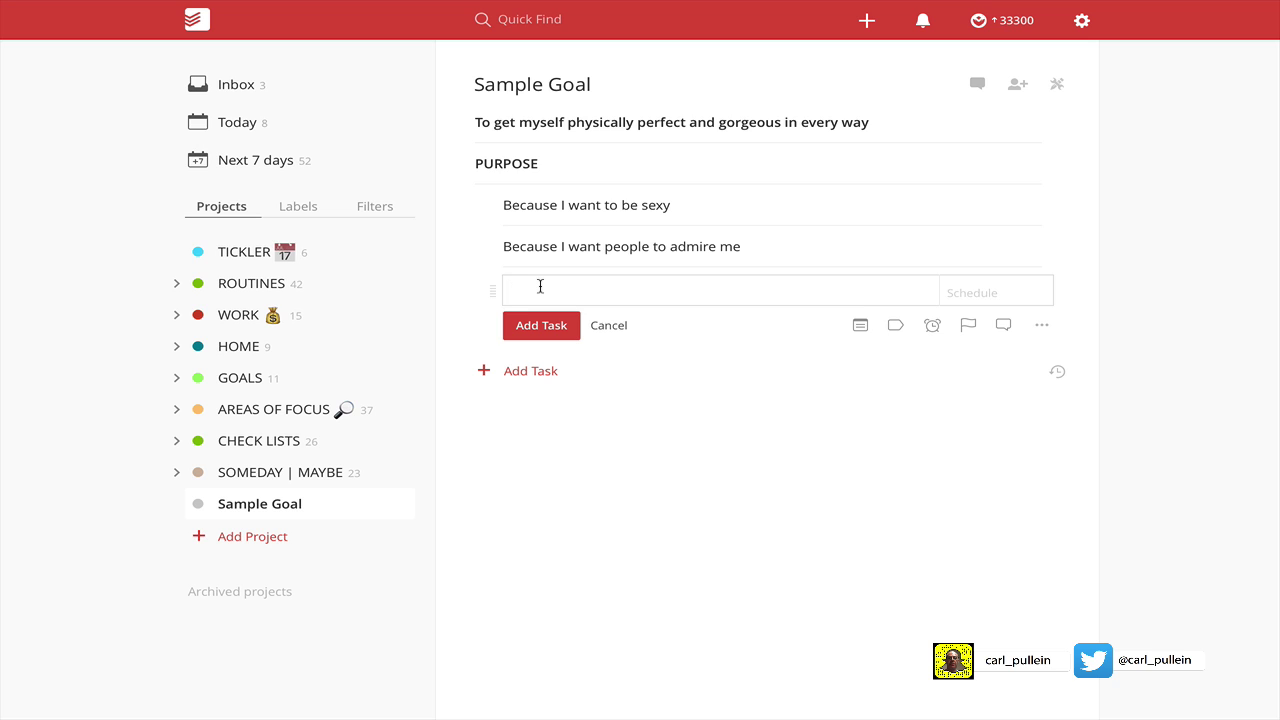
# Step: Add 'Purpose number 3' as an uncheckable entry and start a new entry below it
pyautogui.write('Purpose number 2')
pyautogui.click(548, 290)
pyautogui.press('BackSpace')
pyautogui.press('BackSpace')
pyautogui.write('p')
pyautogui.click(634, 291)
pyautogui.press('BackSpace')
pyautogui.write('3')
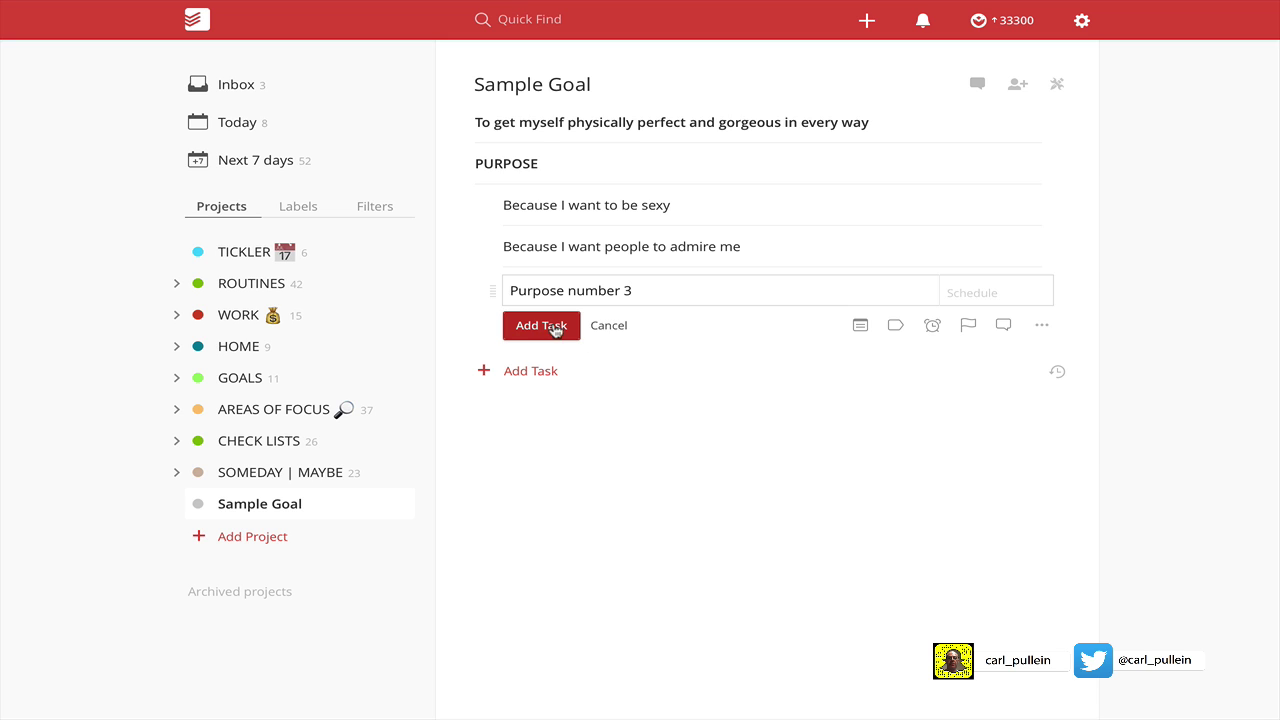
pyautogui.click(508, 292)
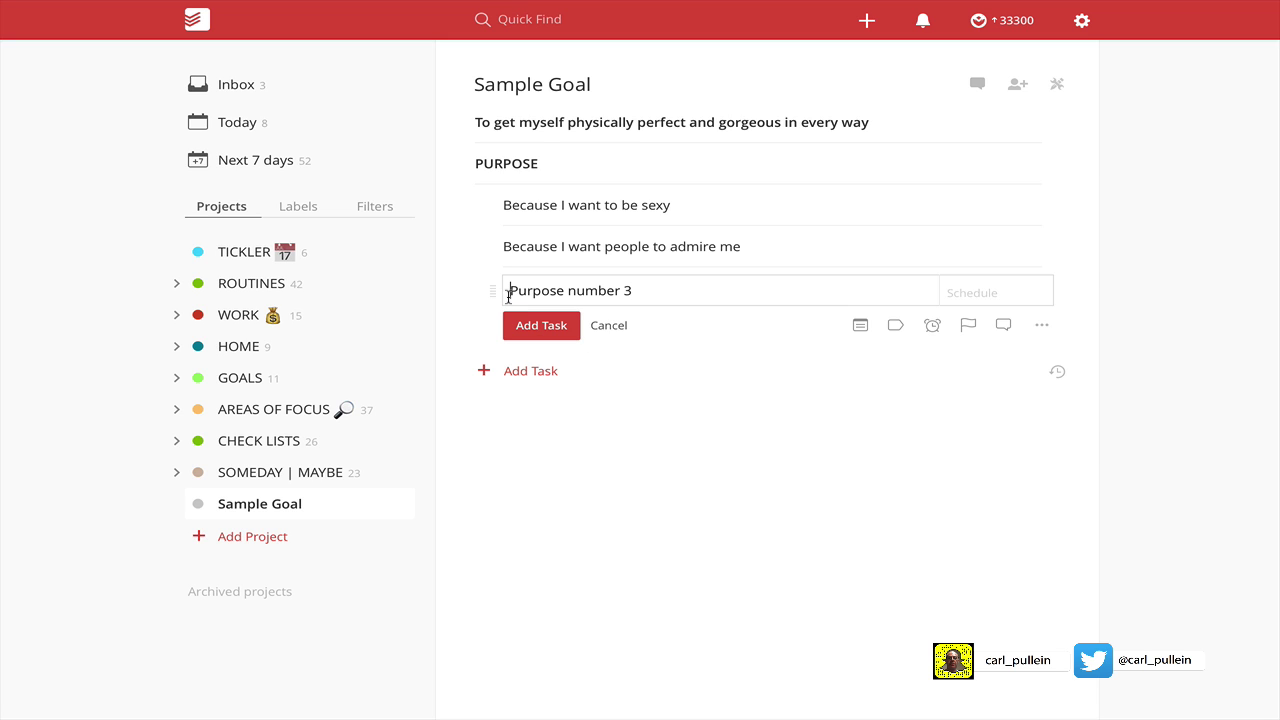
pyautogui.write('*')
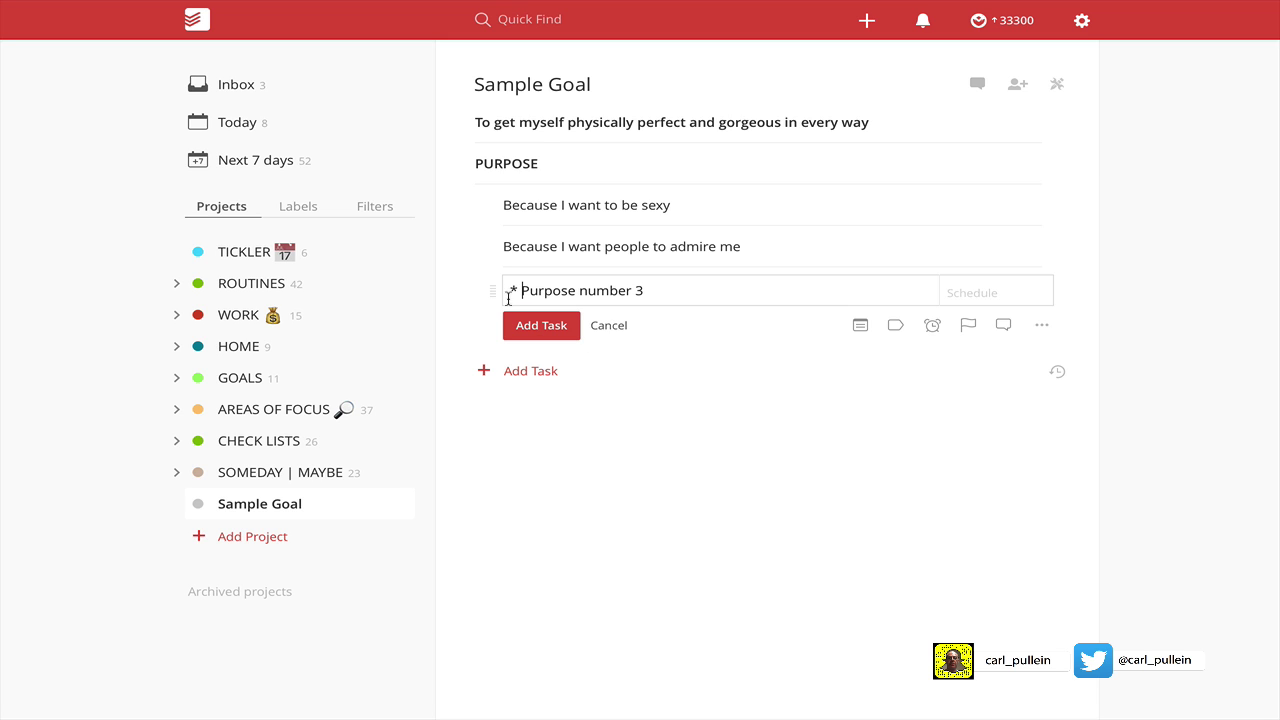
pyautogui.click(517, 325)
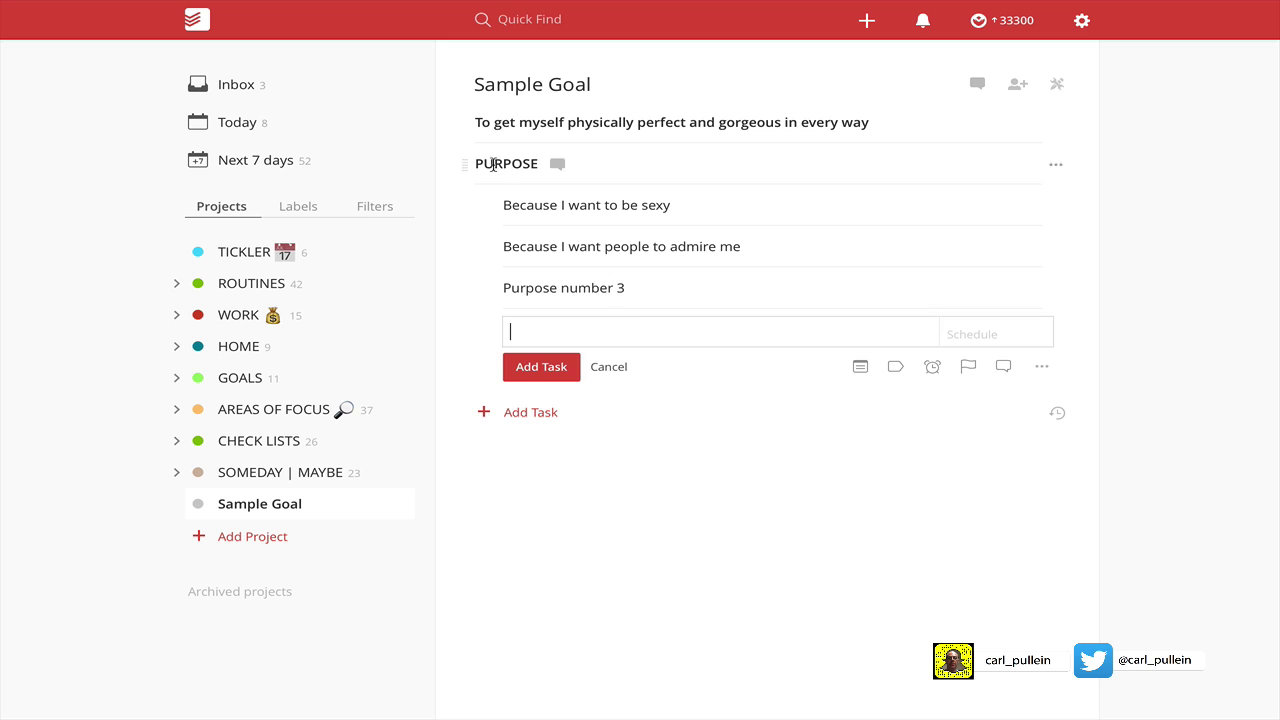
pyautogui.click(620, 371)
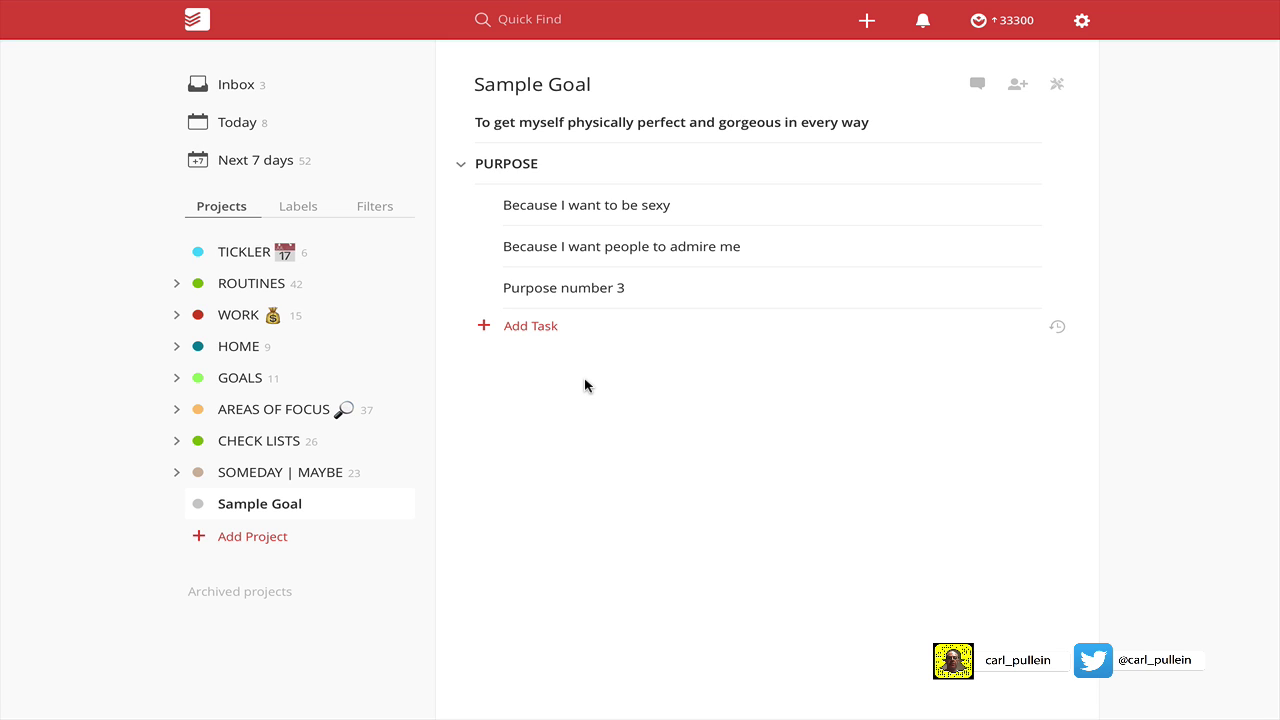
pyautogui.click(519, 326)
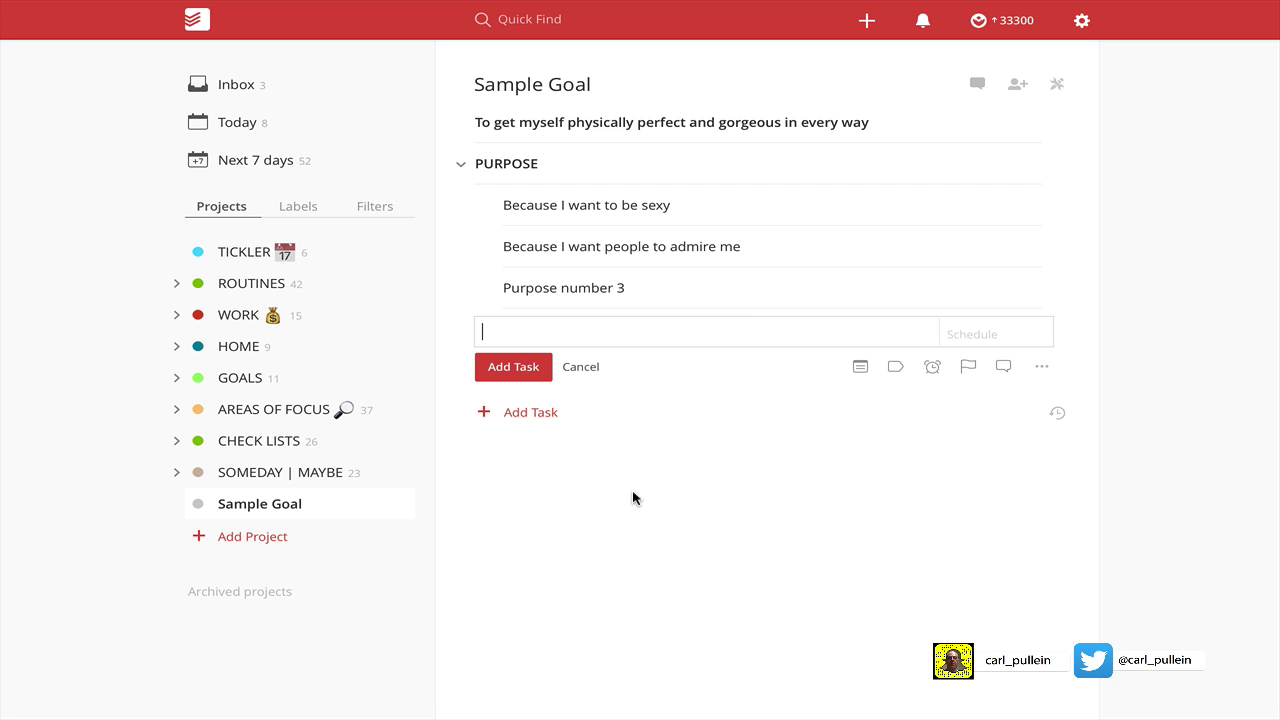
# Step: Add a bold, uncheckable ACTION STEPS heading below the purposes
pyautogui.write('ACTI')
pyautogui.press('BackSpace')
pyautogui.press('BackSpace')
pyautogui.press('BackSpace')
pyautogui.press('BackSpace')
pyautogui.write('* ACTION STEPS**')
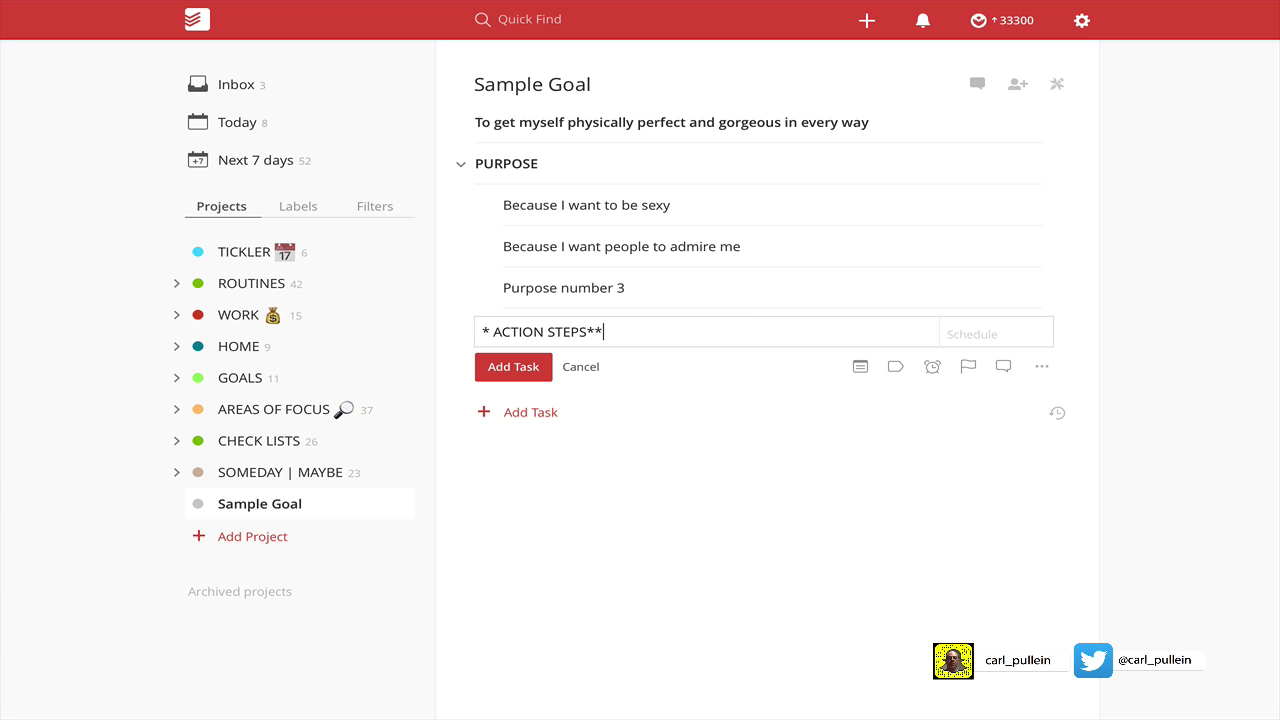
pyautogui.click(496, 331)
pyautogui.write('**')
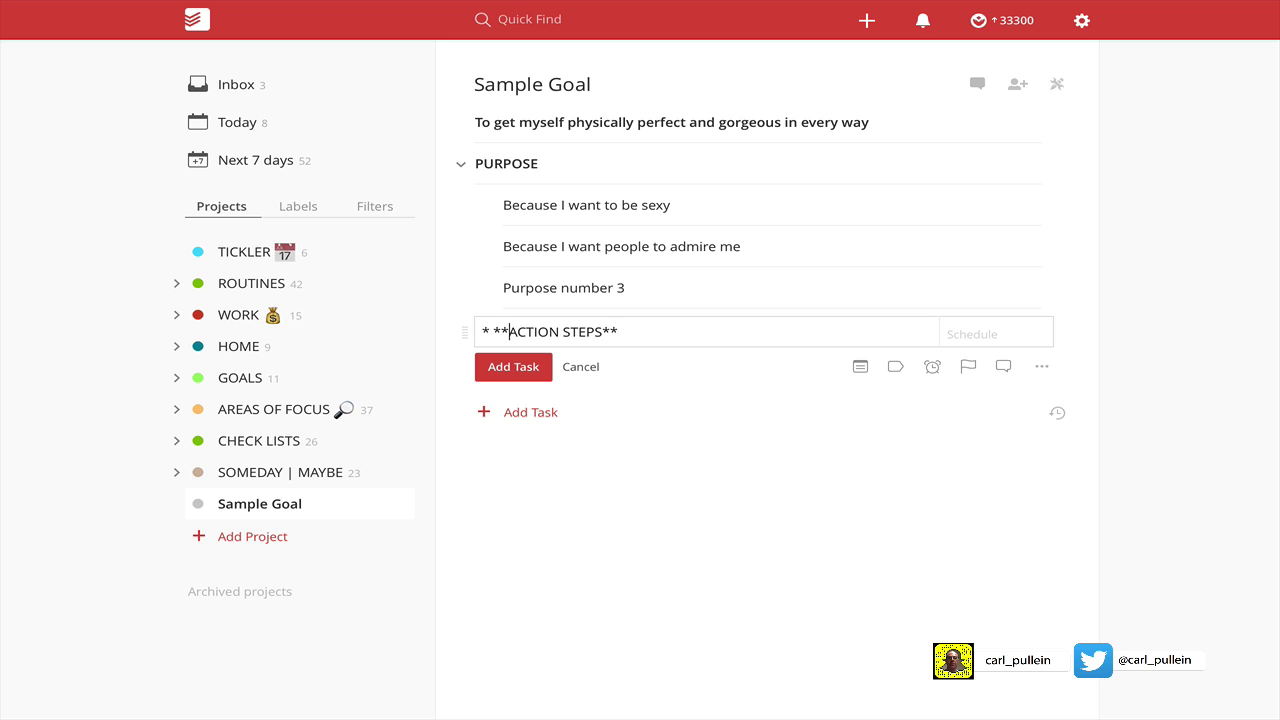
pyautogui.click(510, 366)
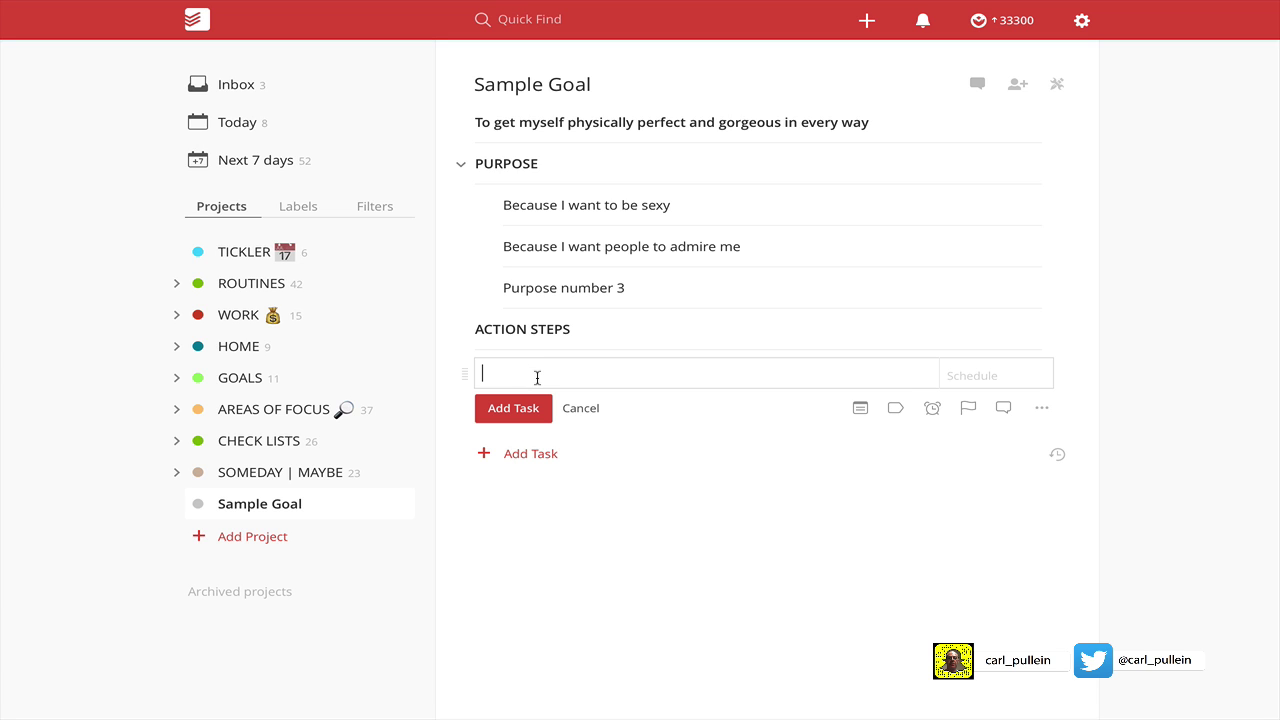
# Step: Draft an indented task 'Go to the gym every day' with no due date
pyautogui.press('Tab')
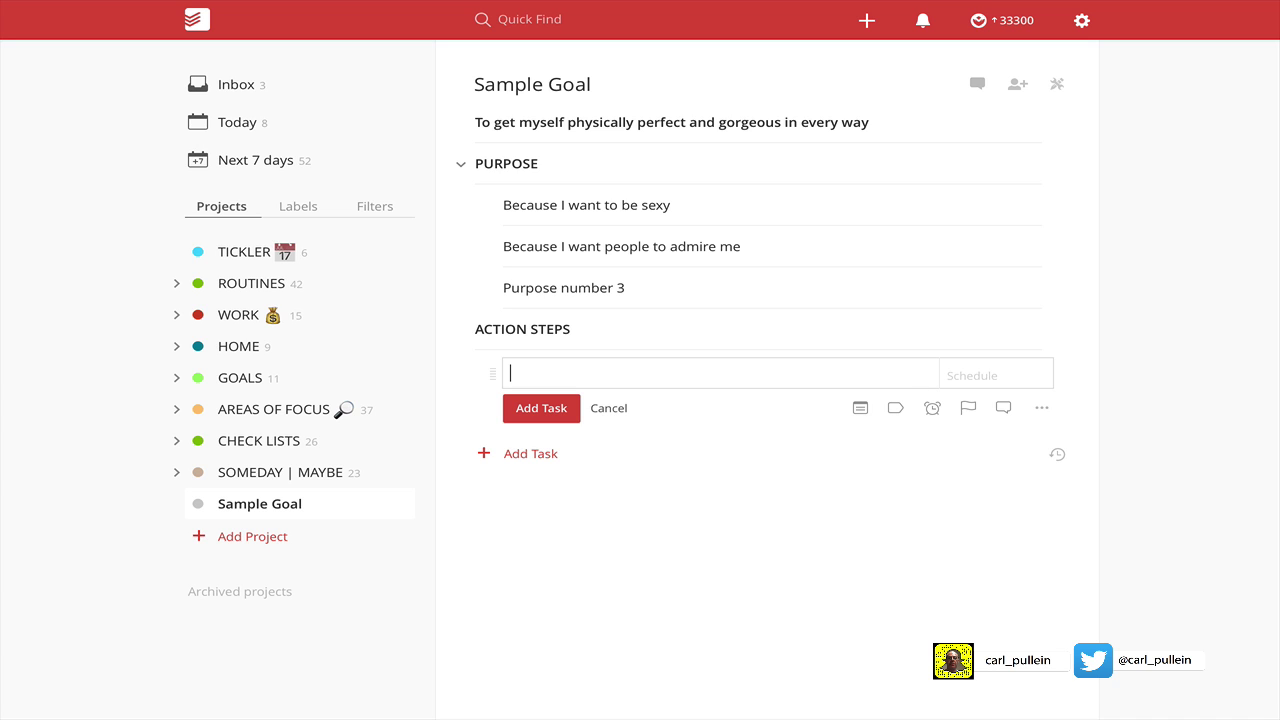
pyautogui.write('Go to the gym every day')
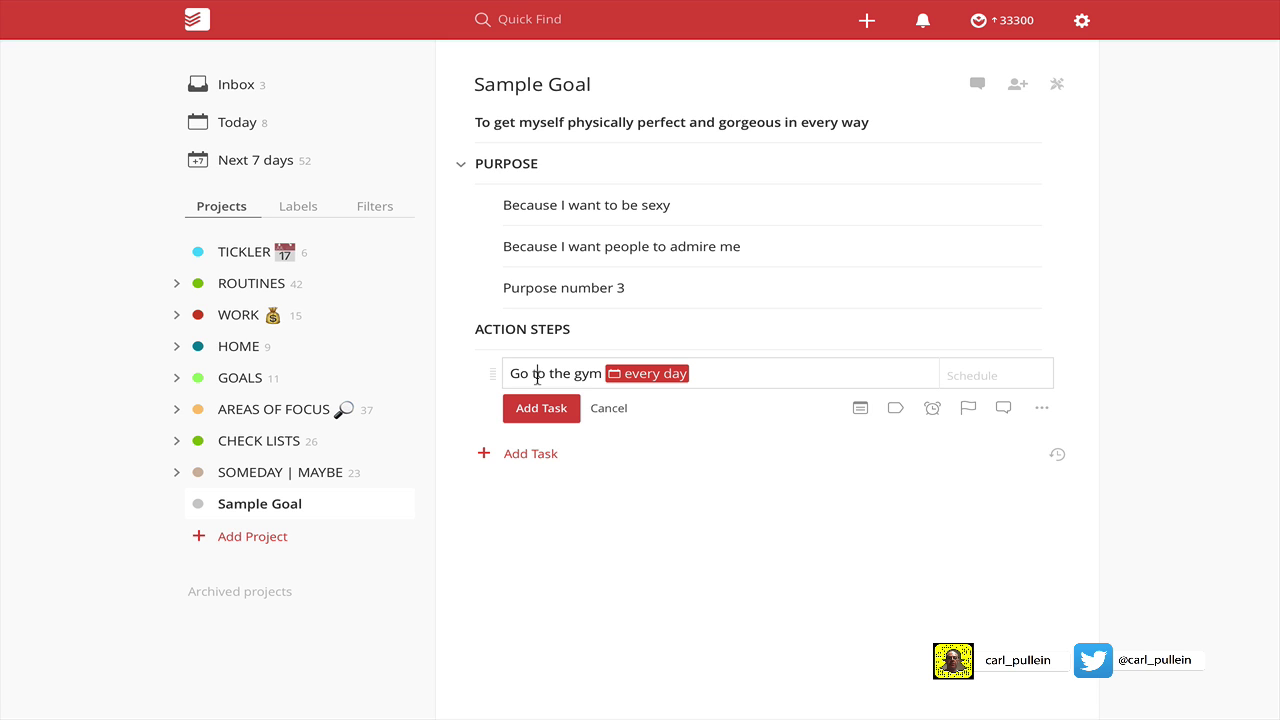
pyautogui.click(673, 372)
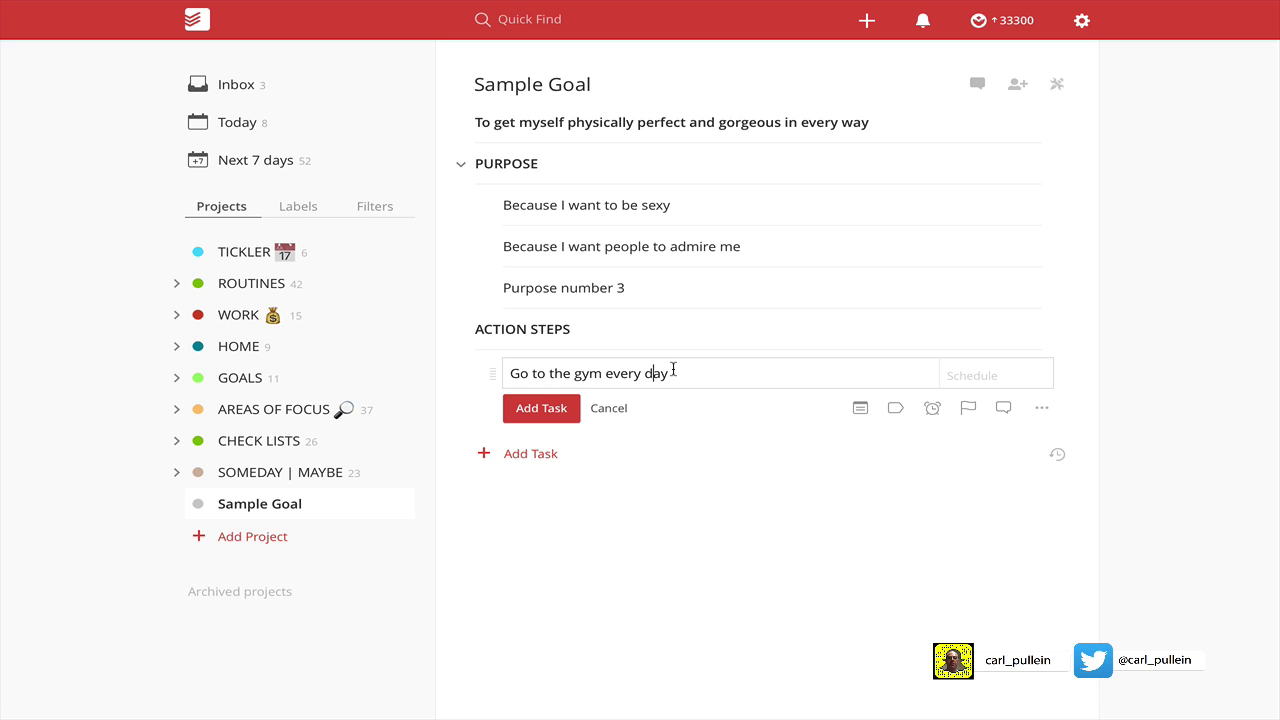
# Step: Save the gym task, then add 'Talk to a dietitian for best diet' below it
pyautogui.click(541, 408)
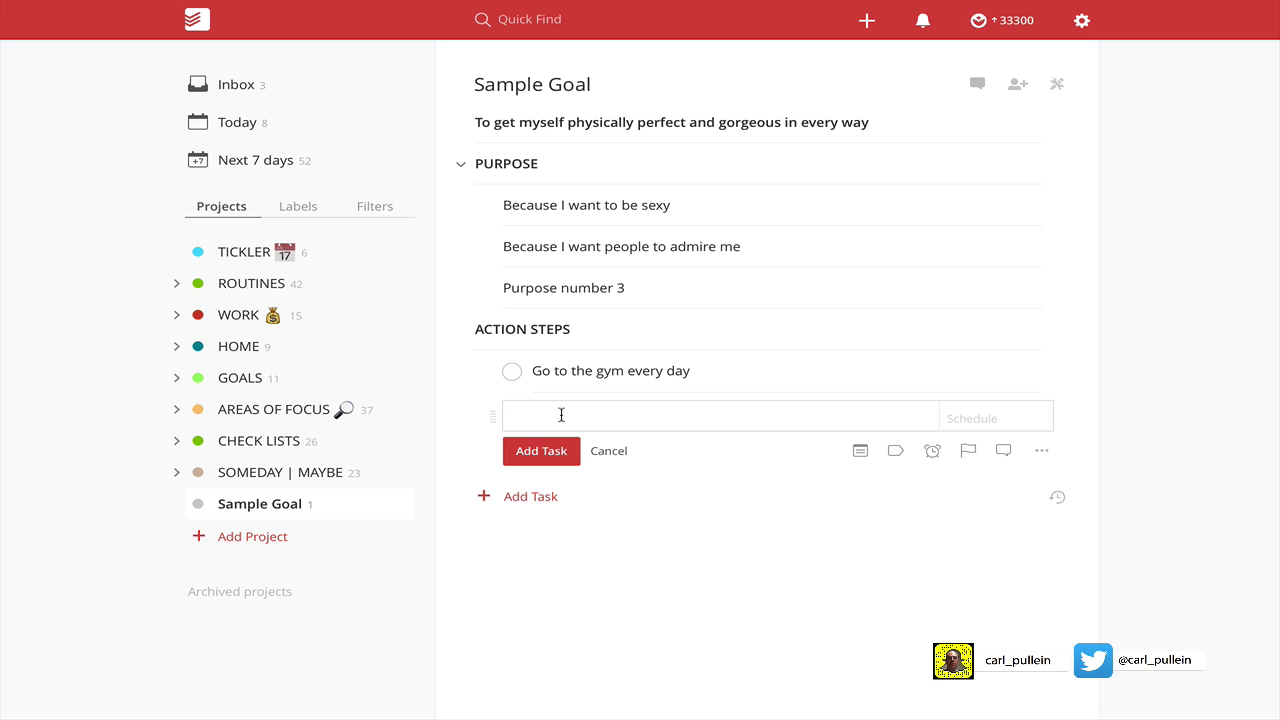
pyautogui.write('Talk to a dietitian for best diet')
pyautogui.press('Return')
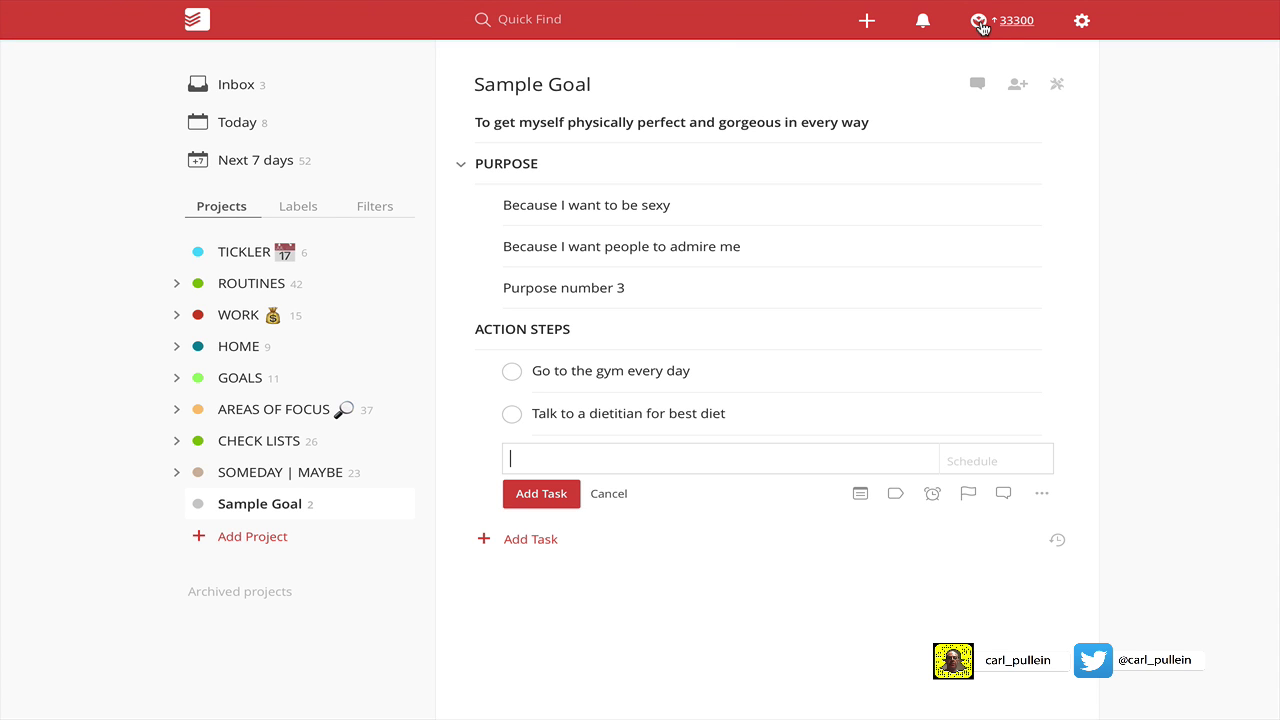
pyautogui.click(979, 21)
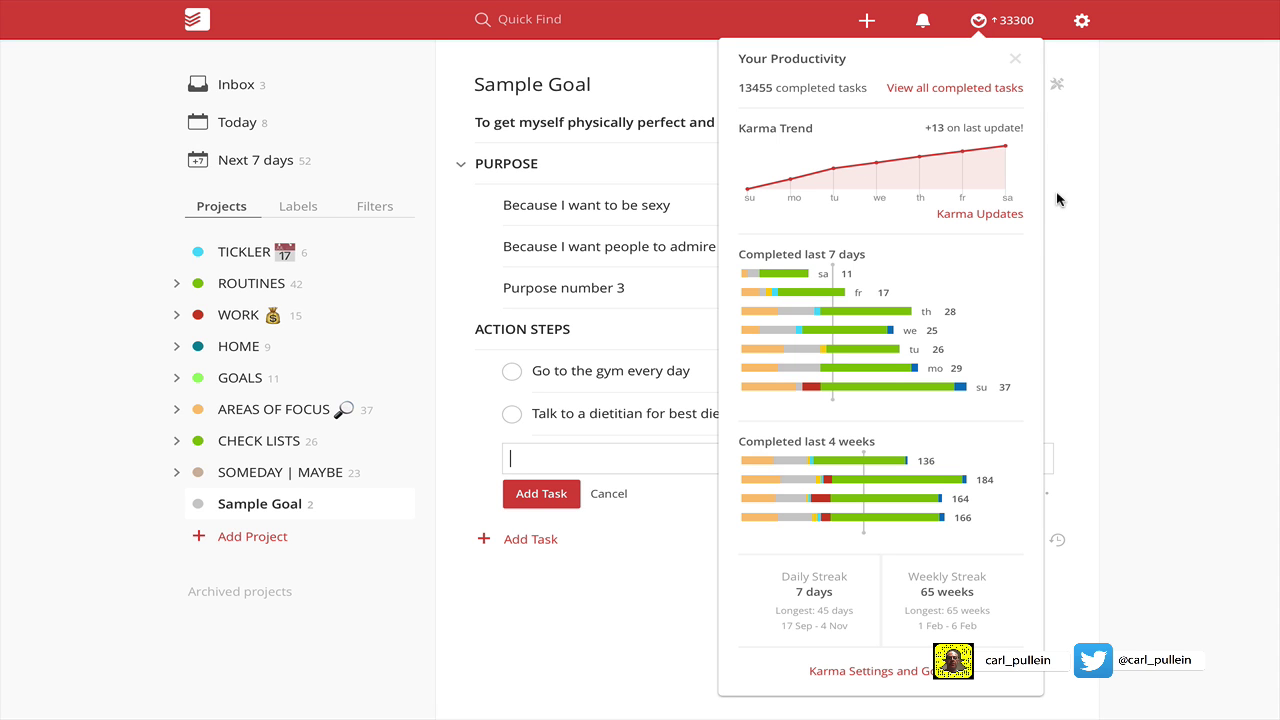
pyautogui.moveTo(939, 270)
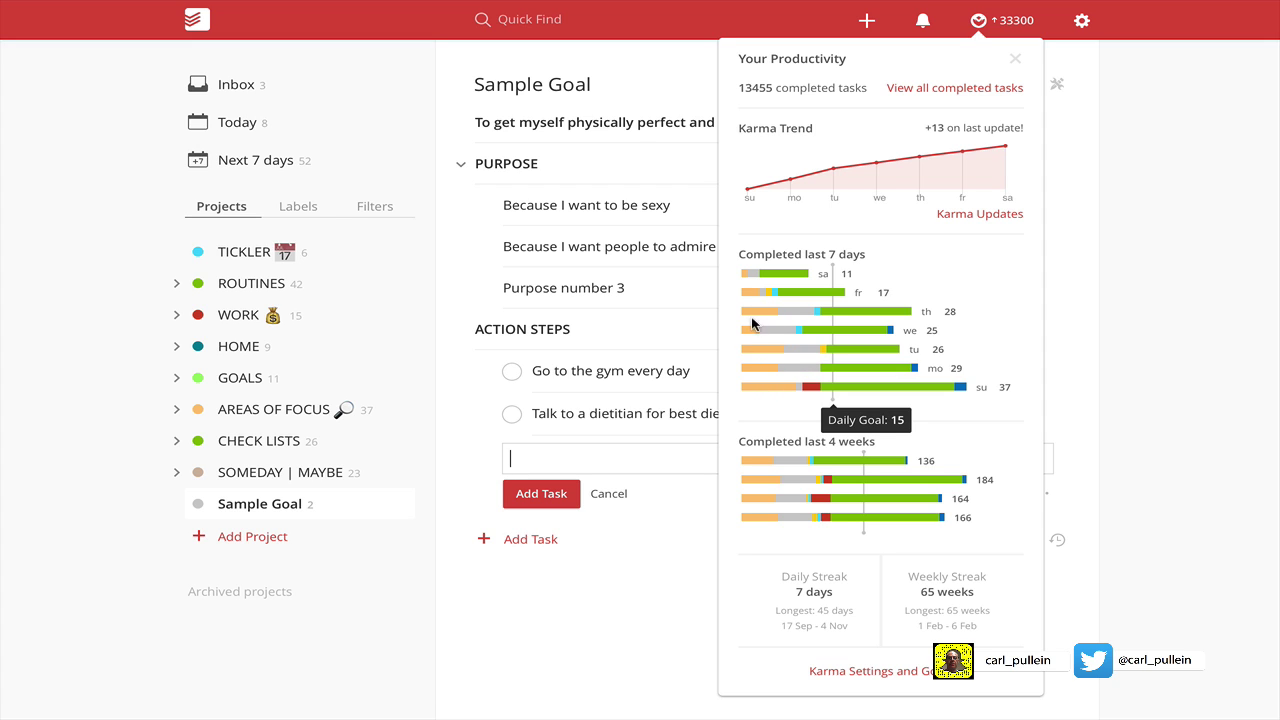
# Step: Close the productivity overview and empty task form, and expand ROUTINES
pyautogui.click(1118, 312)
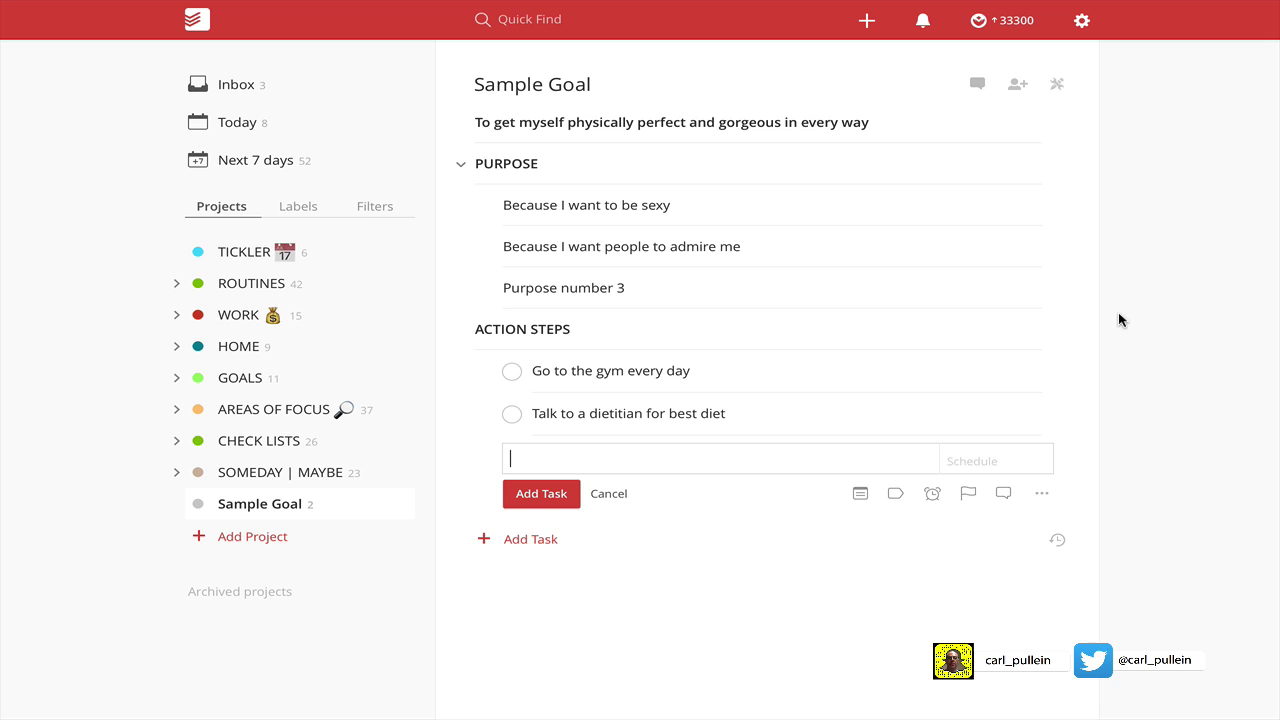
pyautogui.click(609, 494)
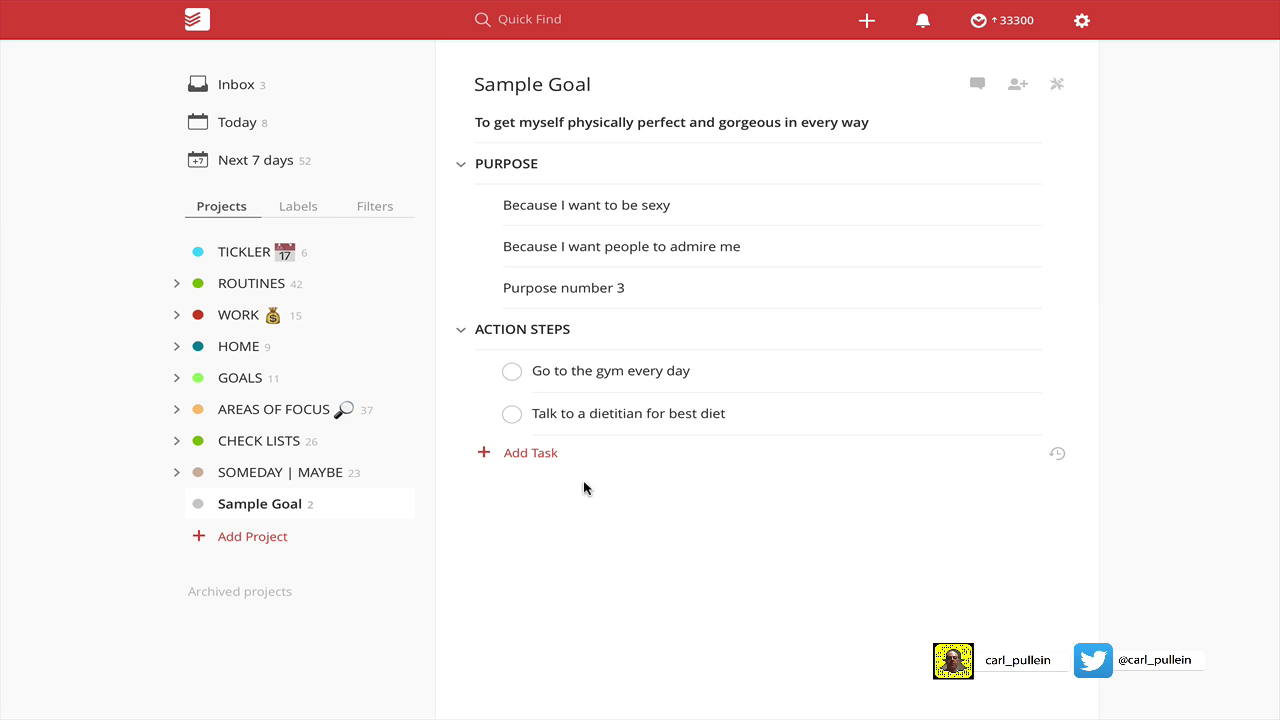
pyautogui.click(176, 285)
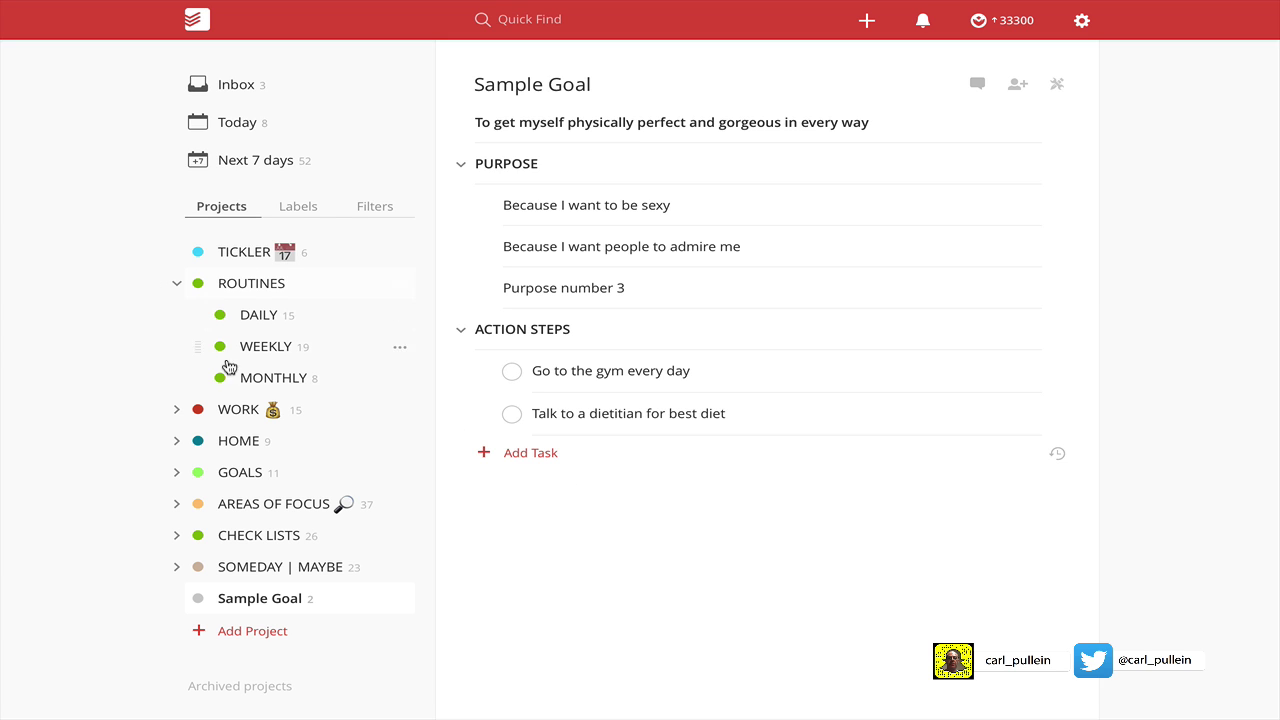
# Step: Add a light-green project named 'GOALS ROUTINES' below MONTHLY
pyautogui.click(403, 381)
pyautogui.click(421, 431)
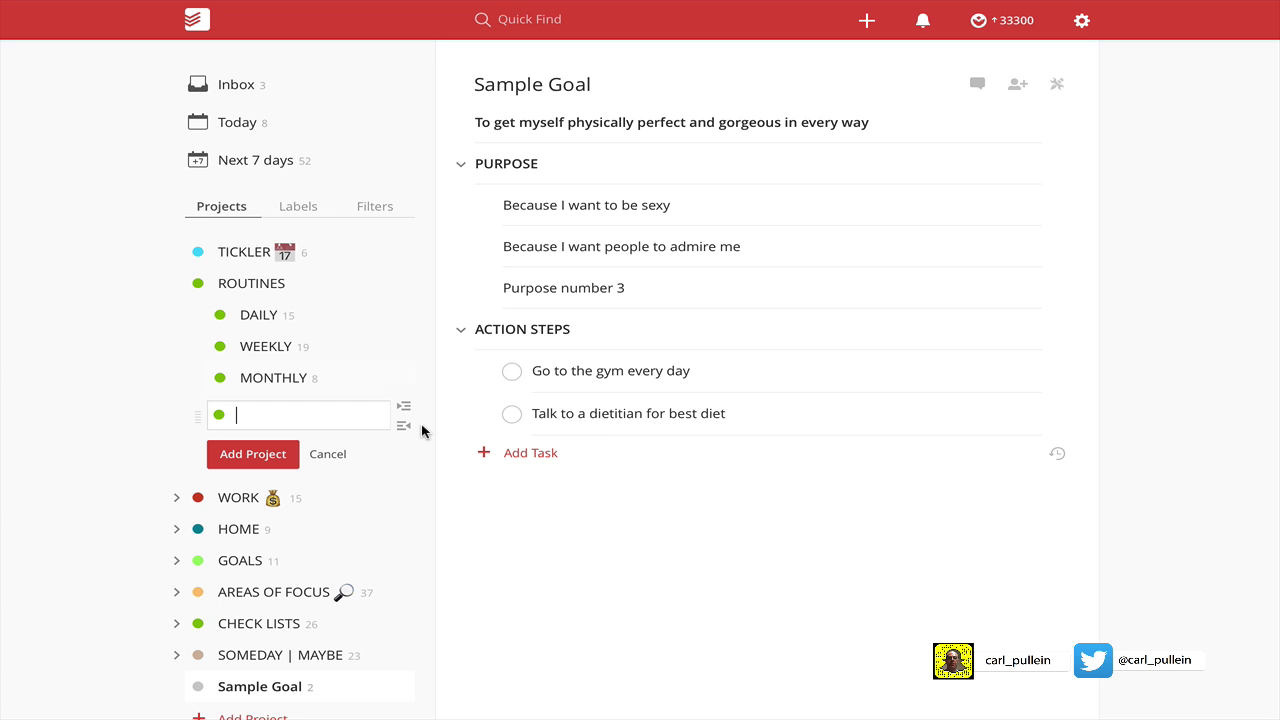
pyautogui.click(219, 416)
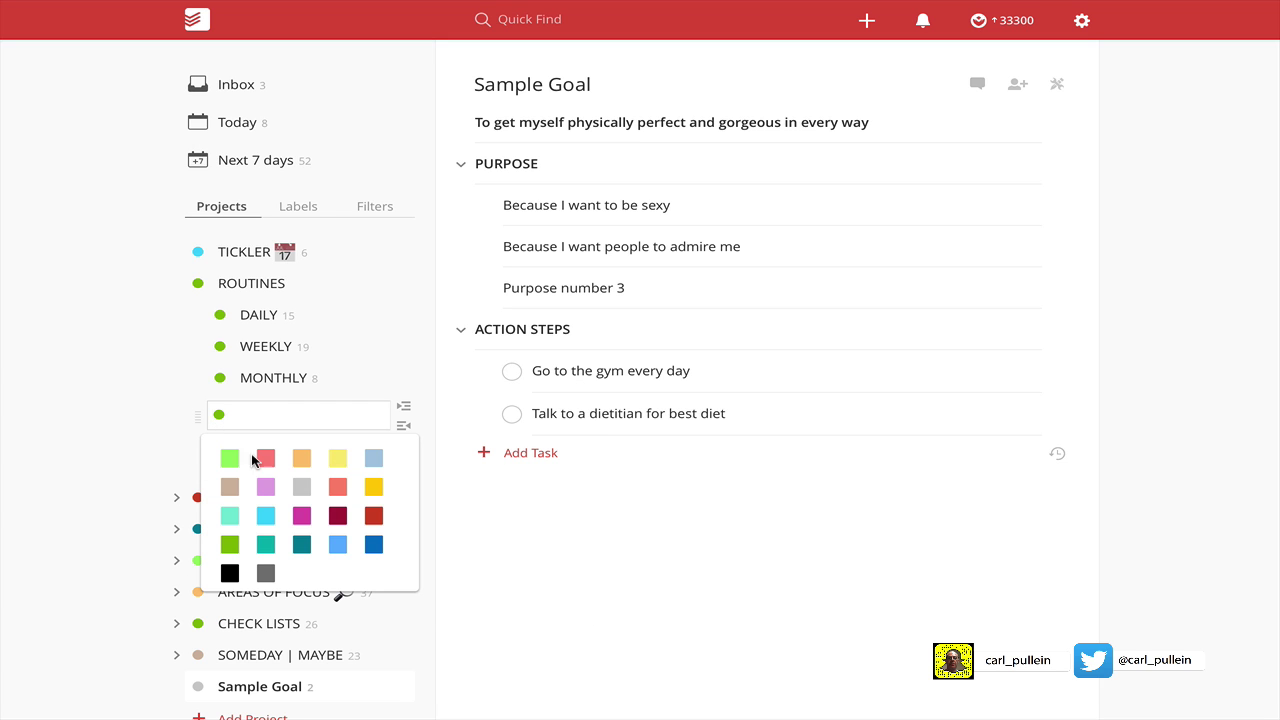
pyautogui.click(230, 459)
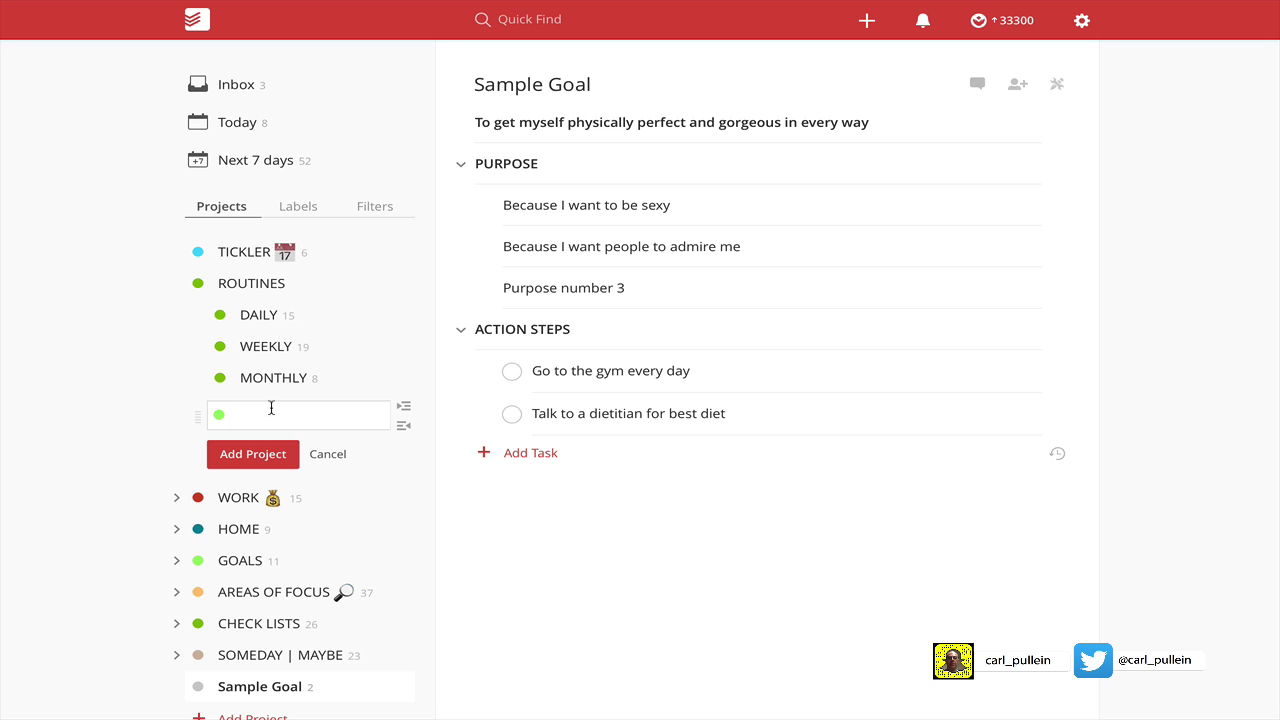
pyautogui.write('GOALS ROUTINES')
pyautogui.click(251, 452)
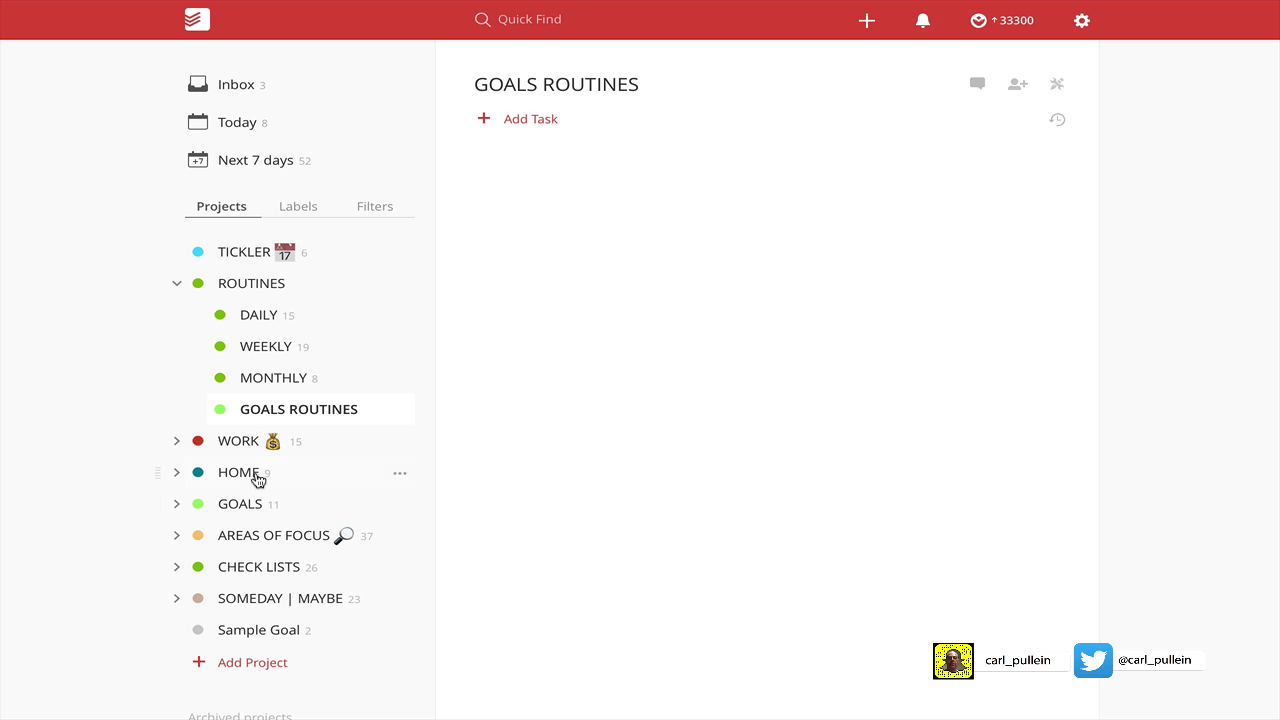
# Step: Open Sample Goal again to view its goal statement, PURPOSE and ACTION STEPS
pyautogui.click(177, 505)
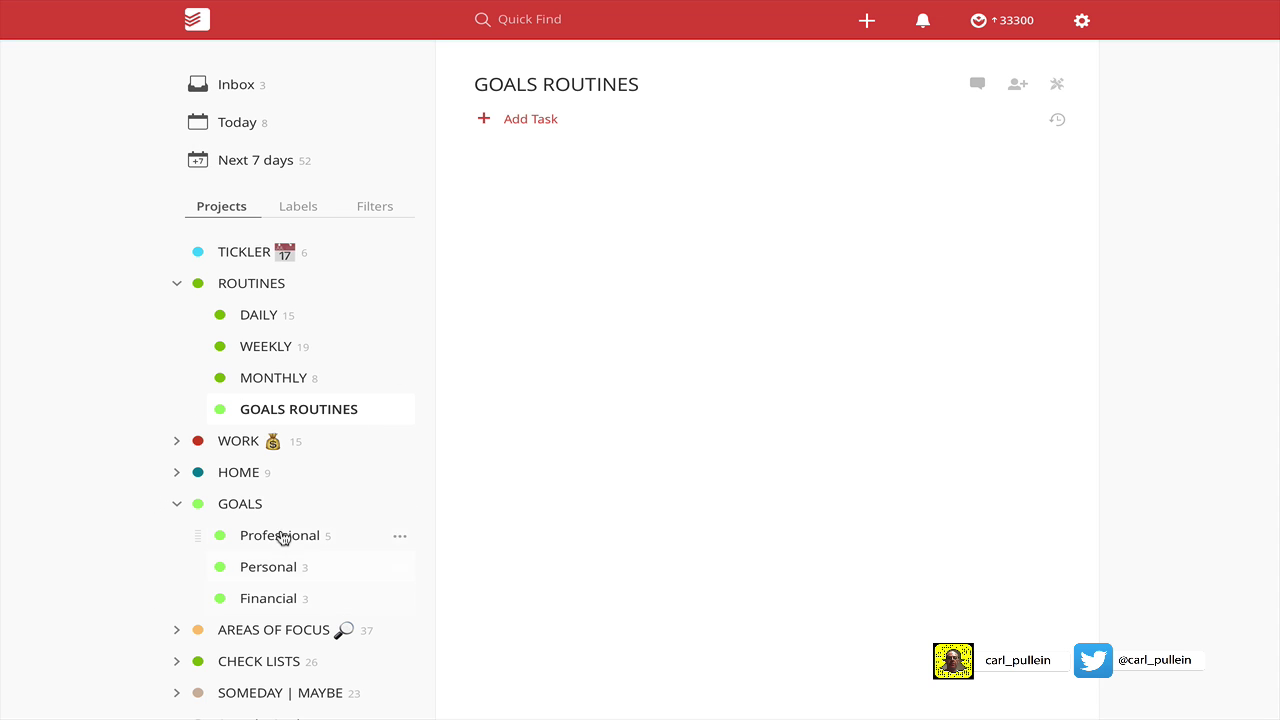
pyautogui.click(177, 504)
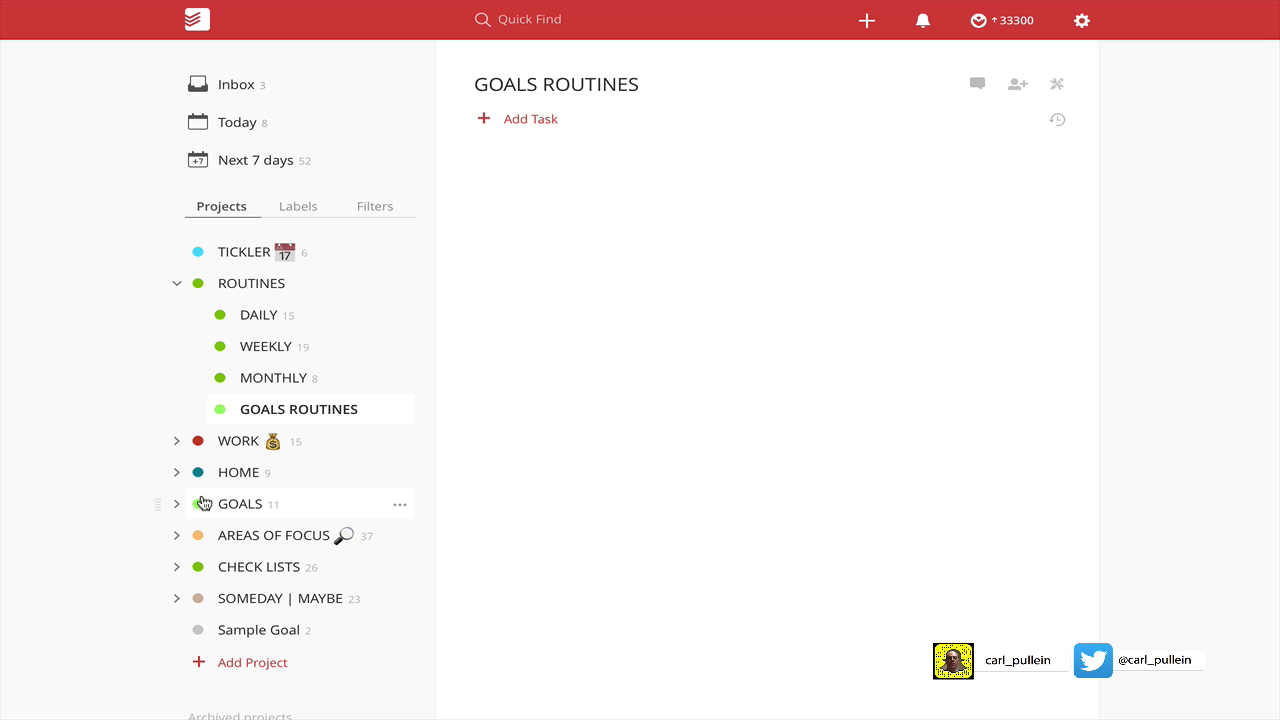
pyautogui.click(276, 632)
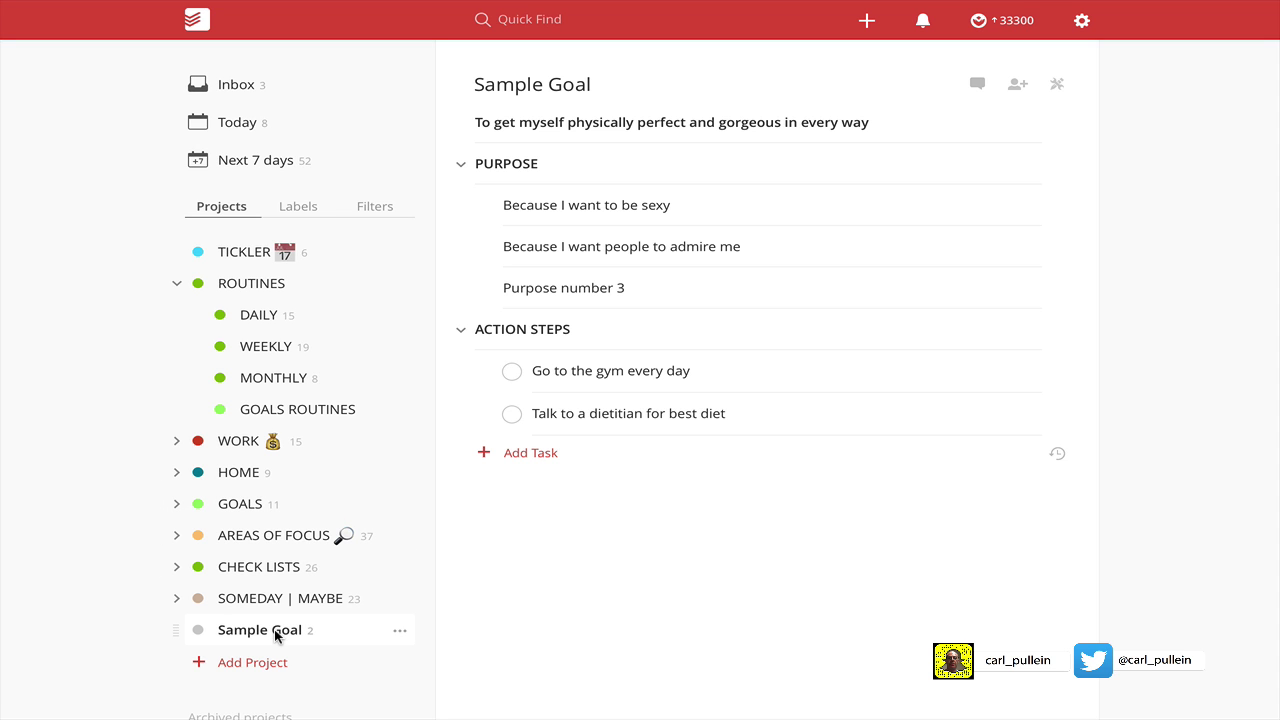